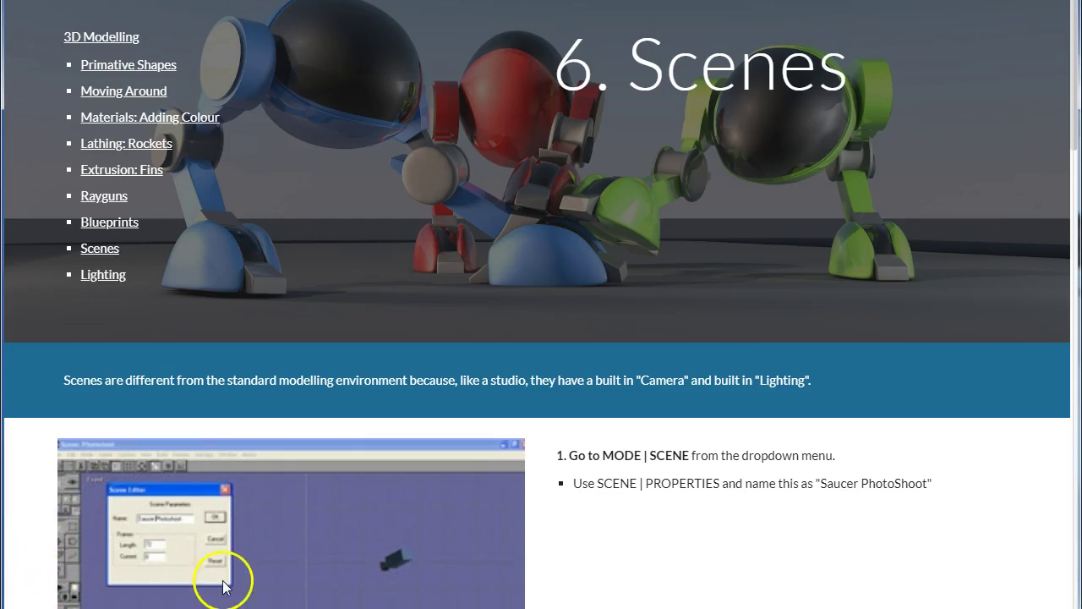
- Scroll through the course's 6. Scenes instructions and back up to step 1
scroll(430, 488, "down", 2)
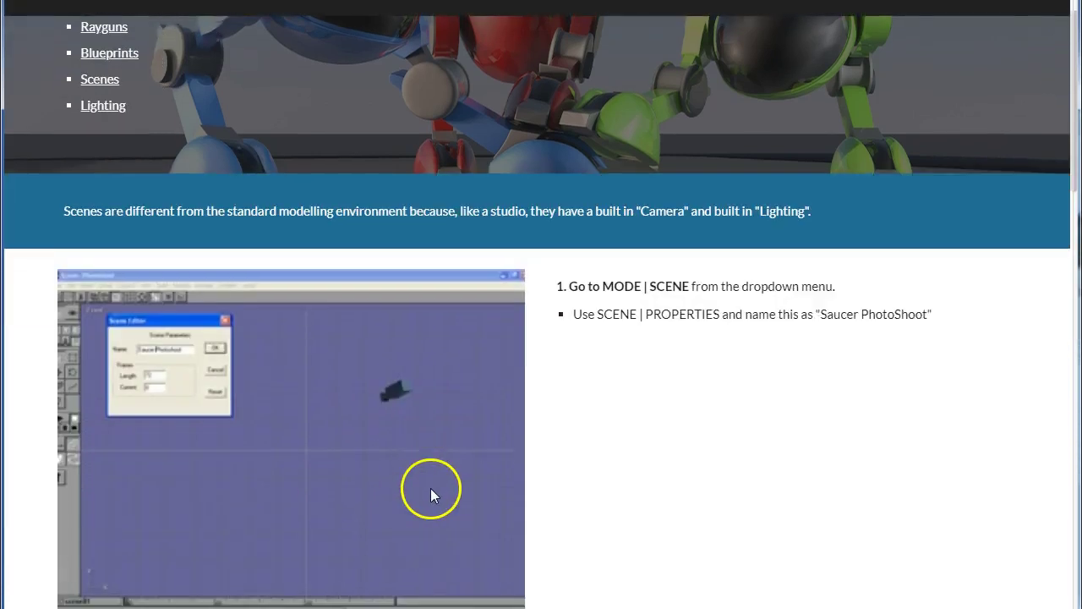
scroll(435, 488, "up", 2)
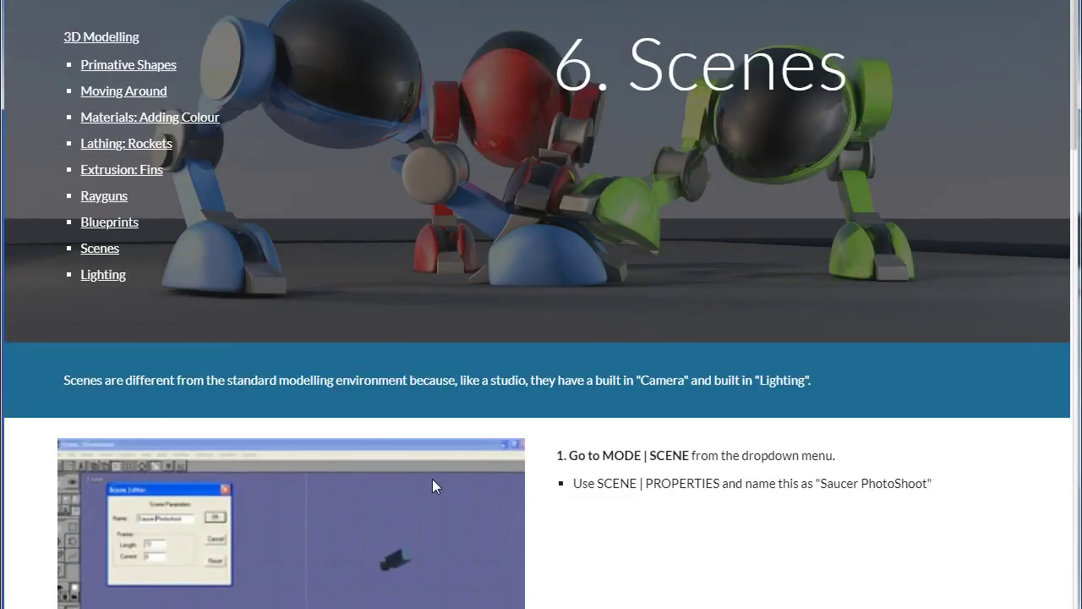
- Back in Anim8or, orbit the saucer view and switch to Scene mode with an empty scene01
key("alt+Tab")
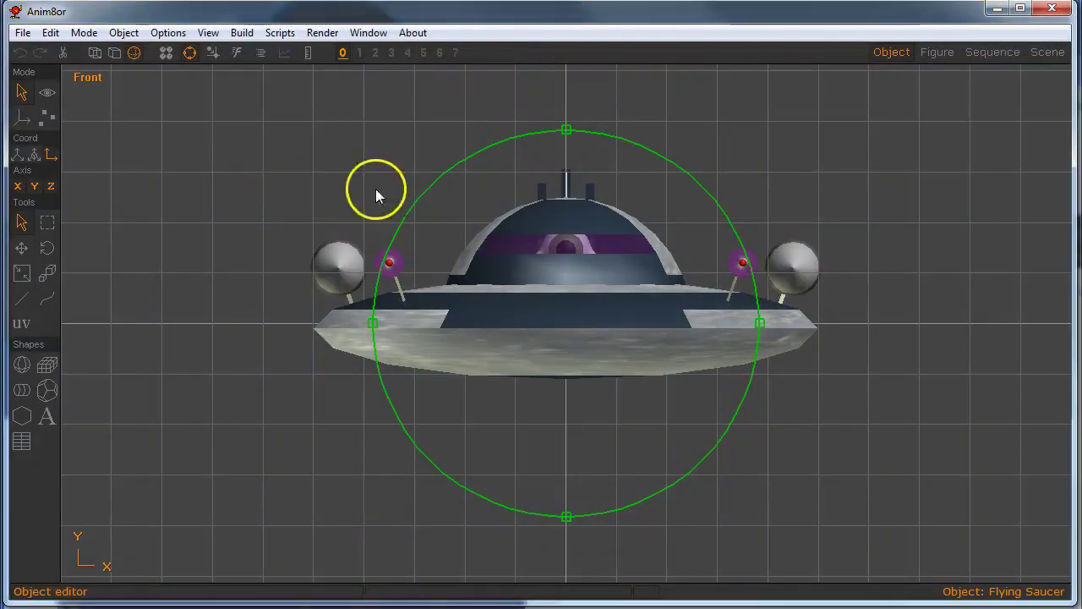
left_click(461, 247)
right_click_drag(543, 292, 648, 406)
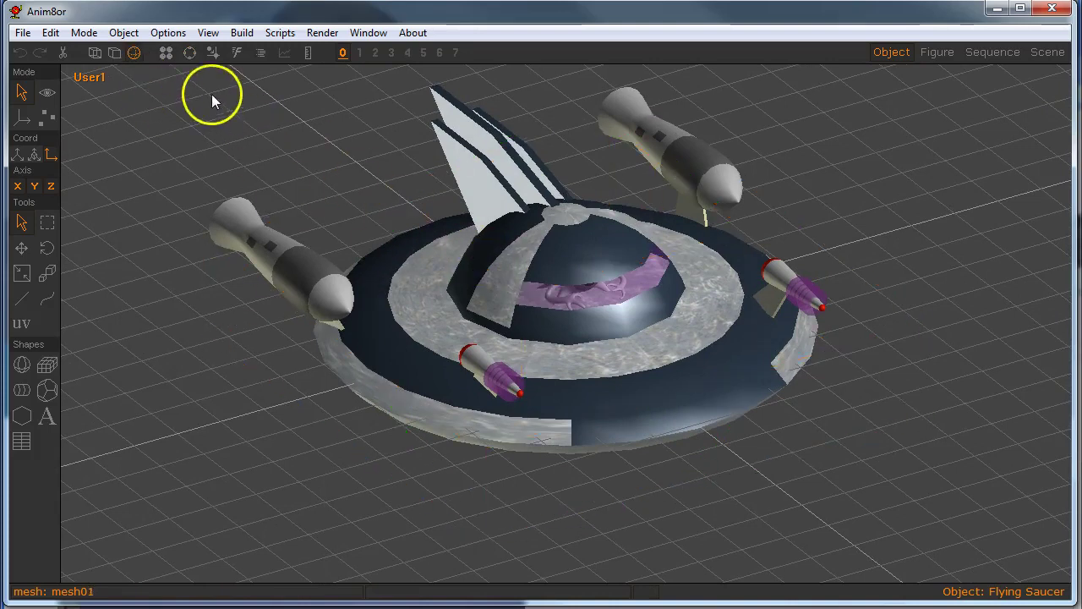
left_click(84, 33)
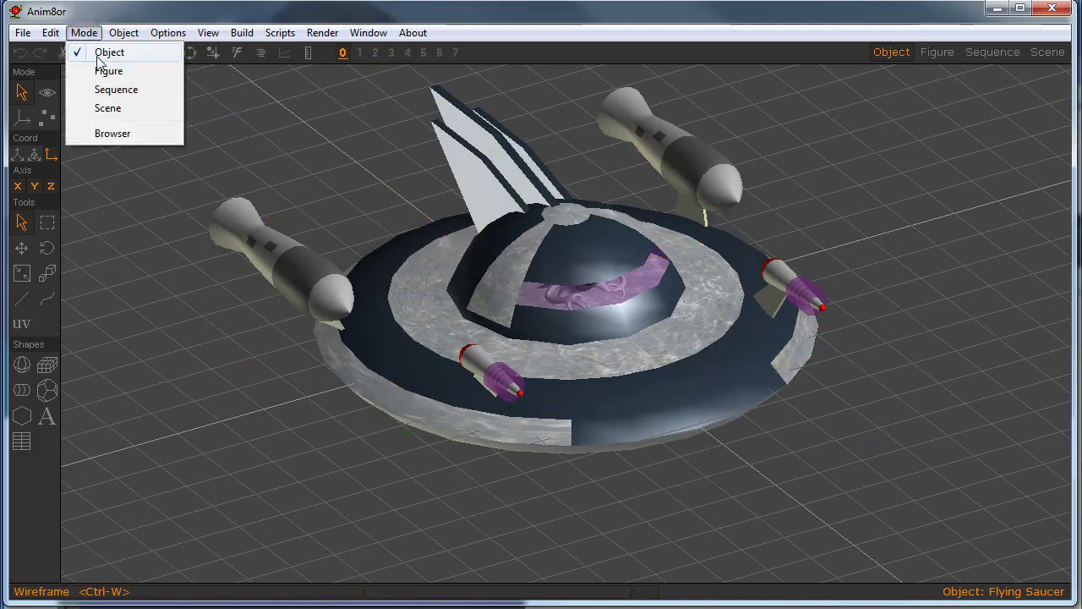
left_click(110, 109)
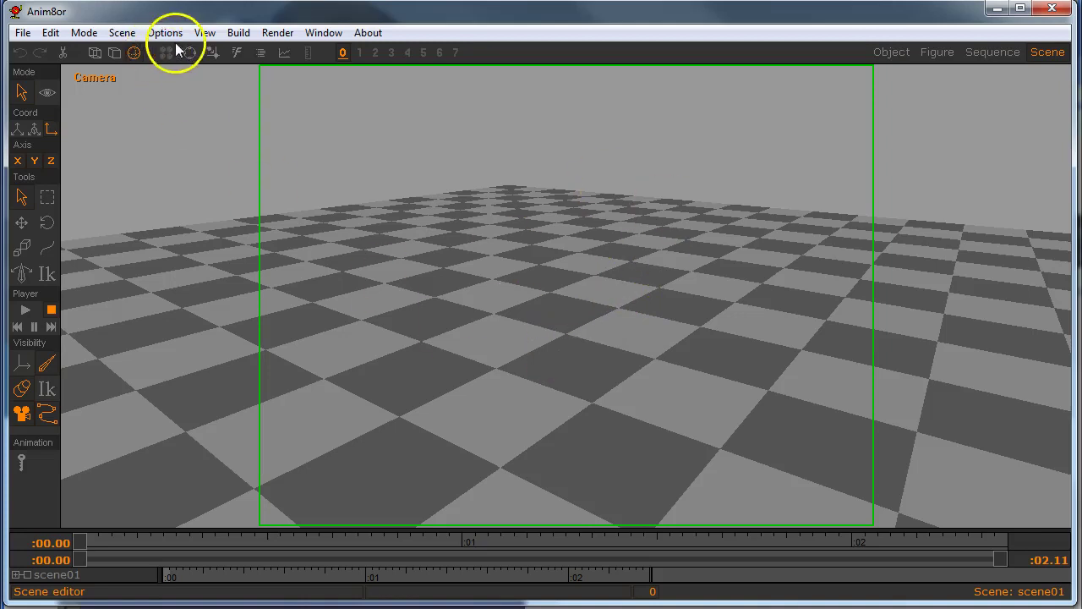
- Add the Flying Saucer object to scene01 from the Object Selector
left_click(238, 32)
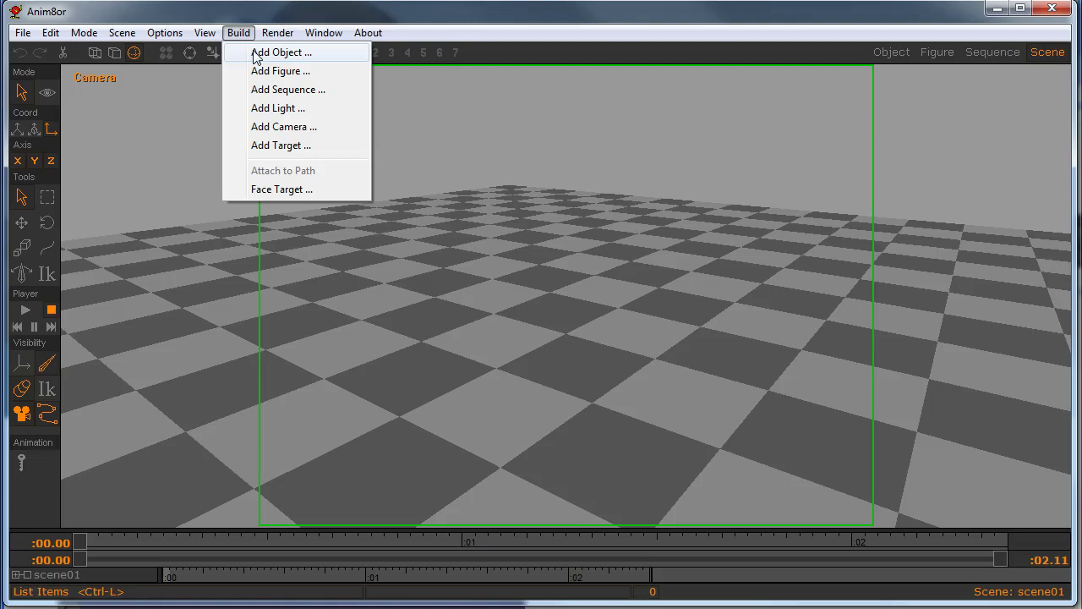
left_click(256, 53)
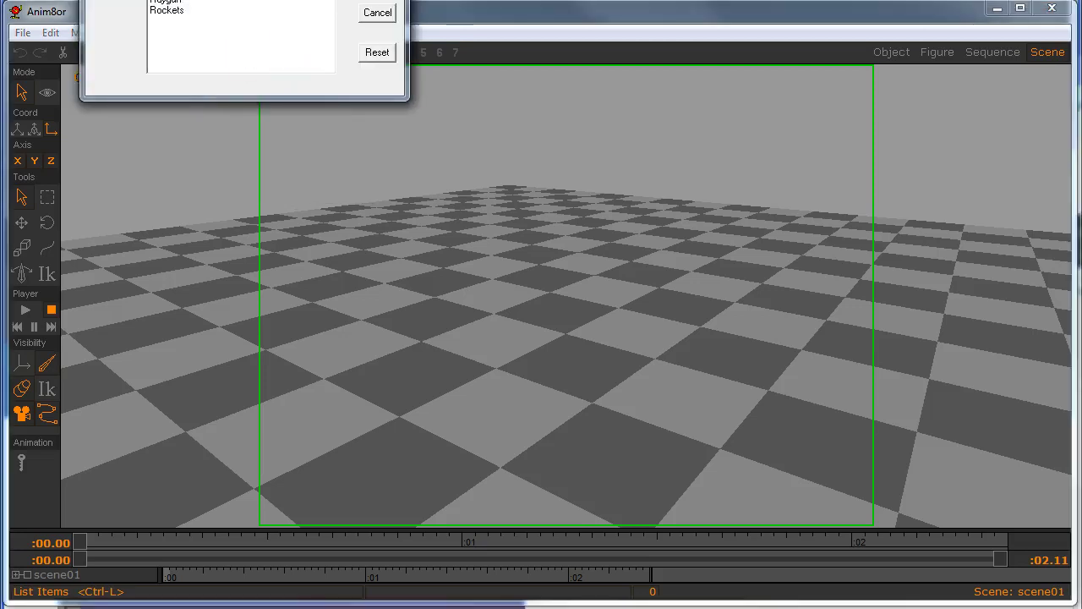
left_click(208, 183)
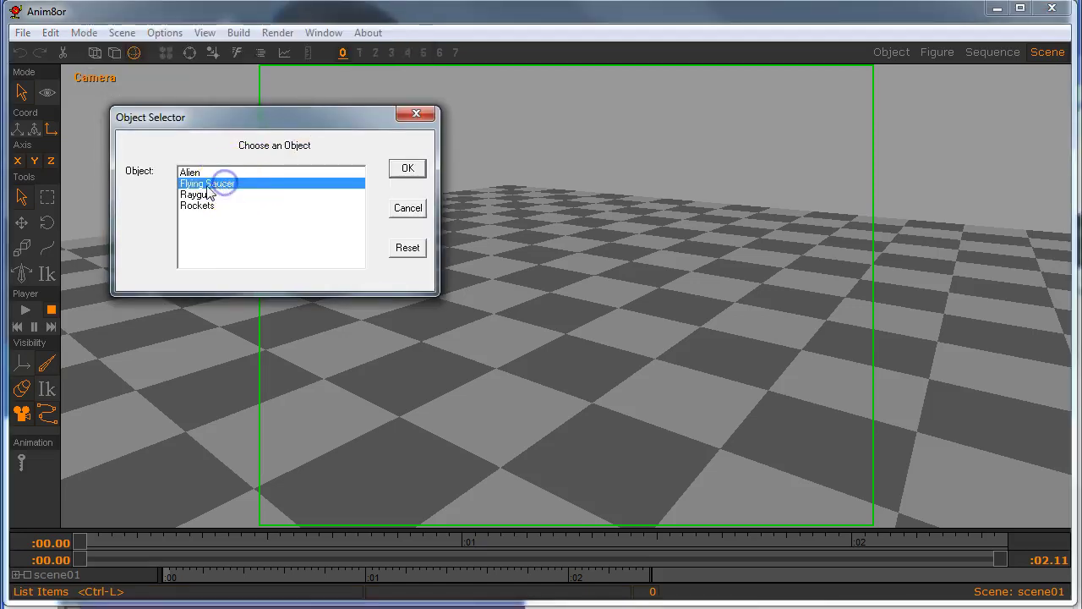
left_click(409, 168)
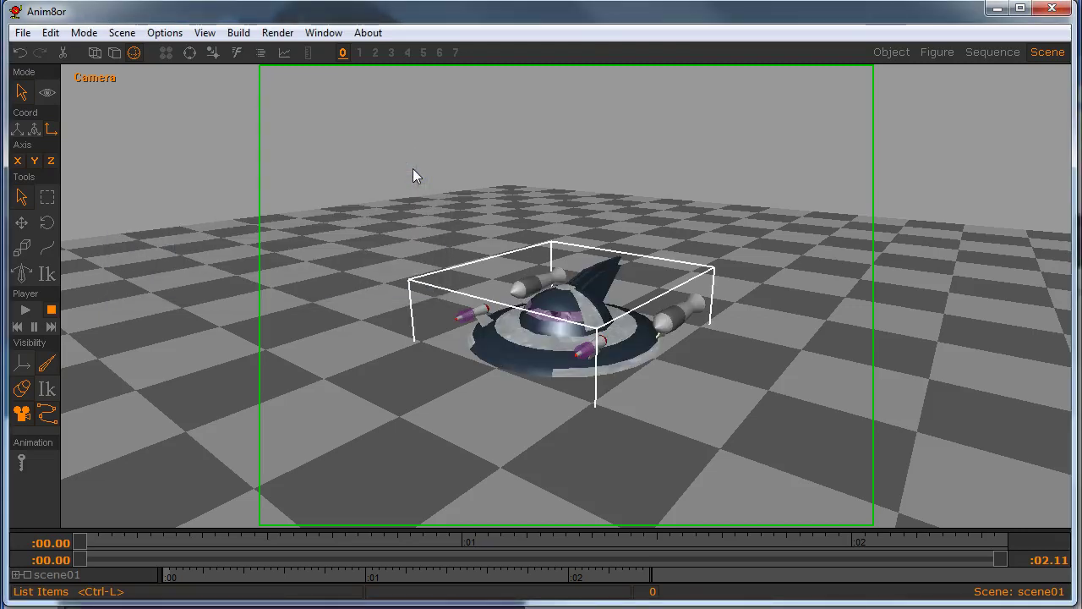
- Show Front, Right, Top and Camera views together, then select the scene camera
left_click(596, 362)
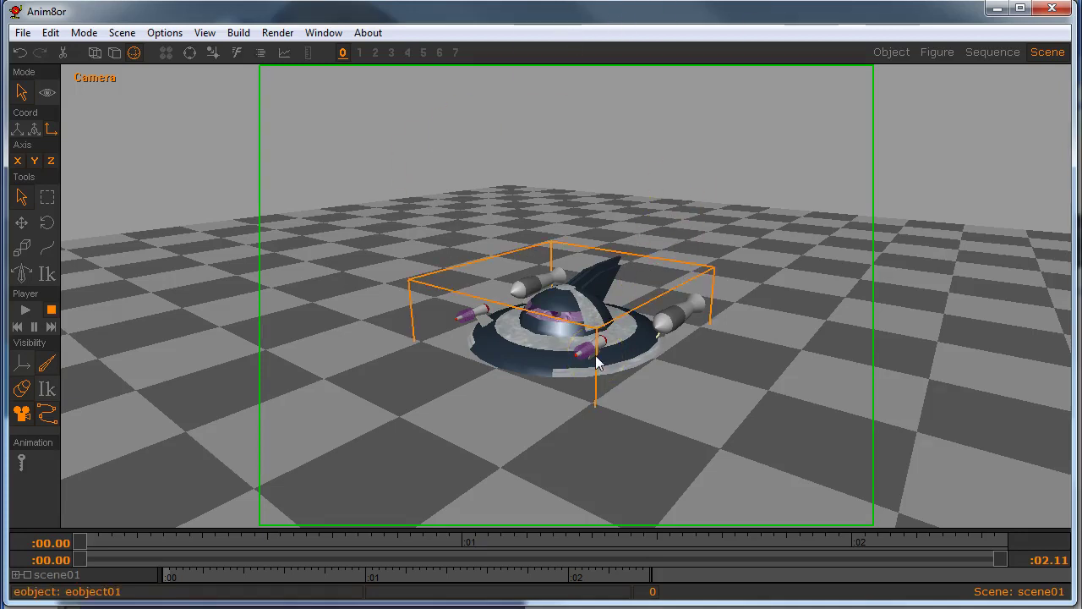
key("4")
left_click(533, 314)
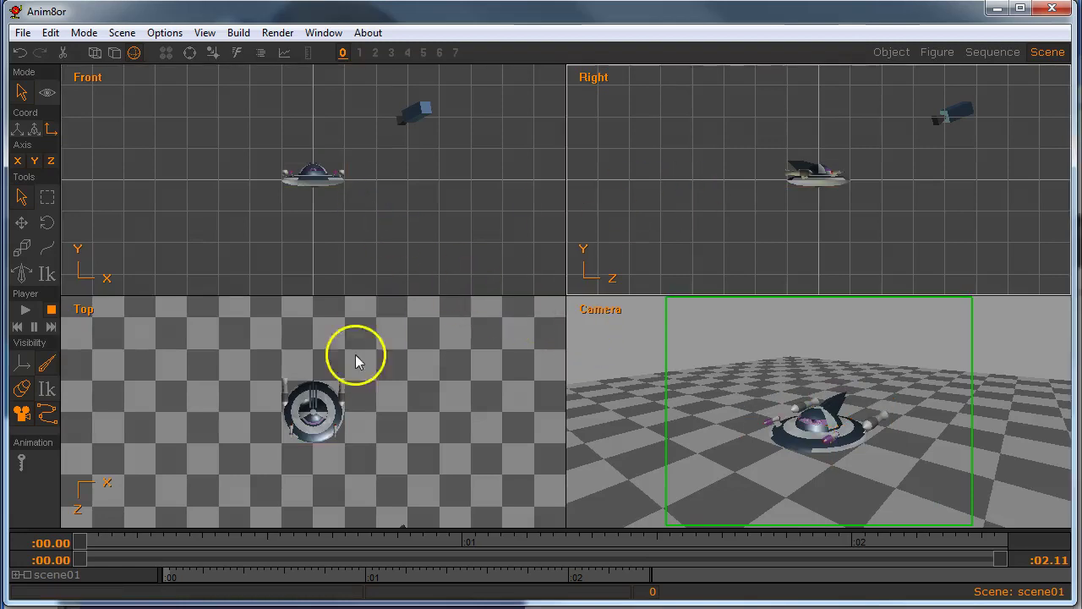
left_click(341, 385)
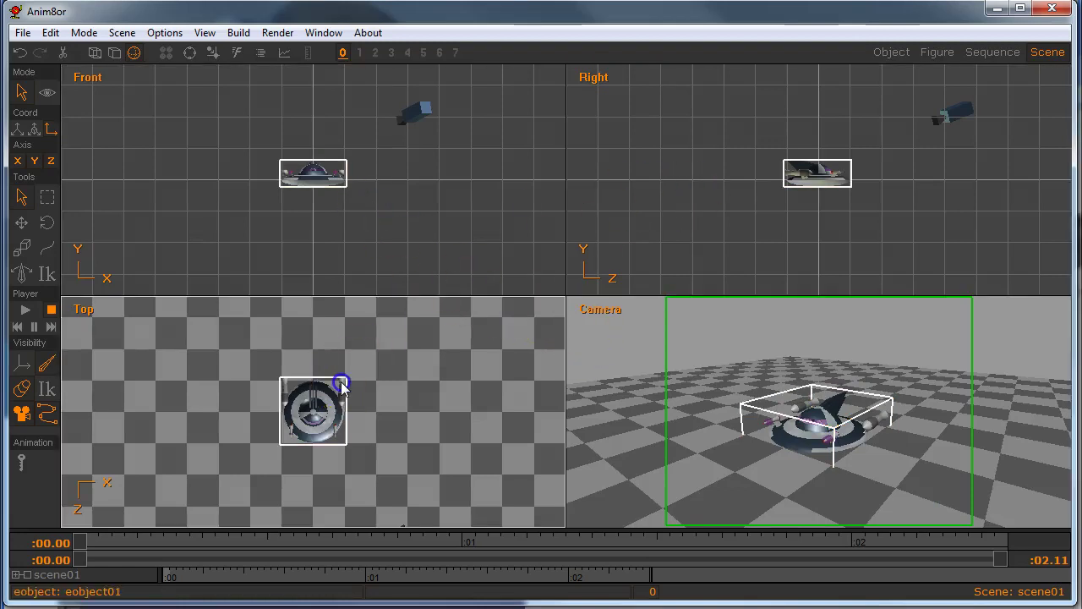
left_click(638, 391)
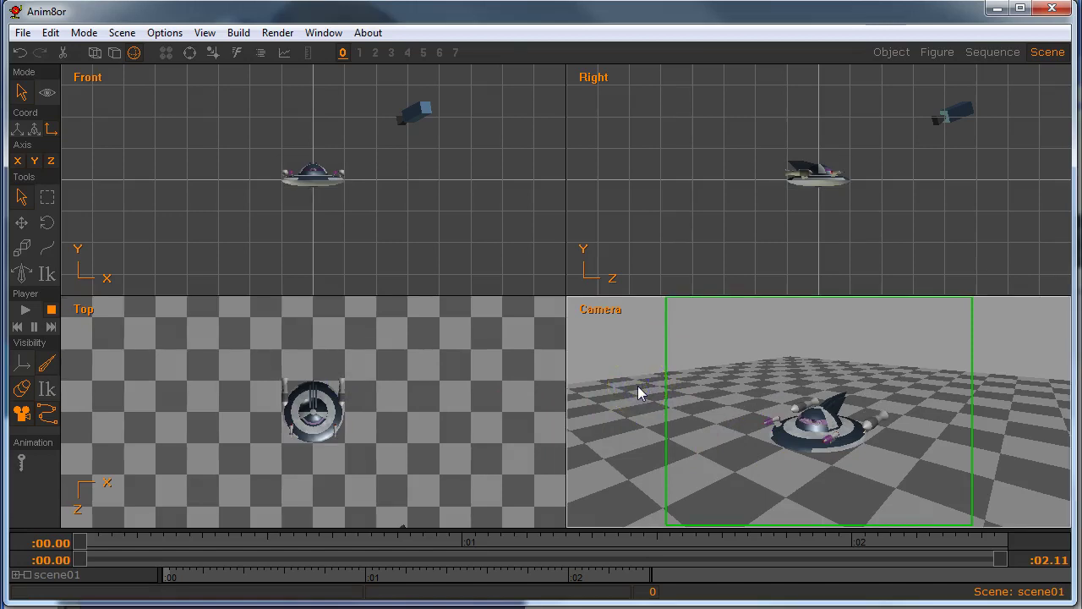
key("p")
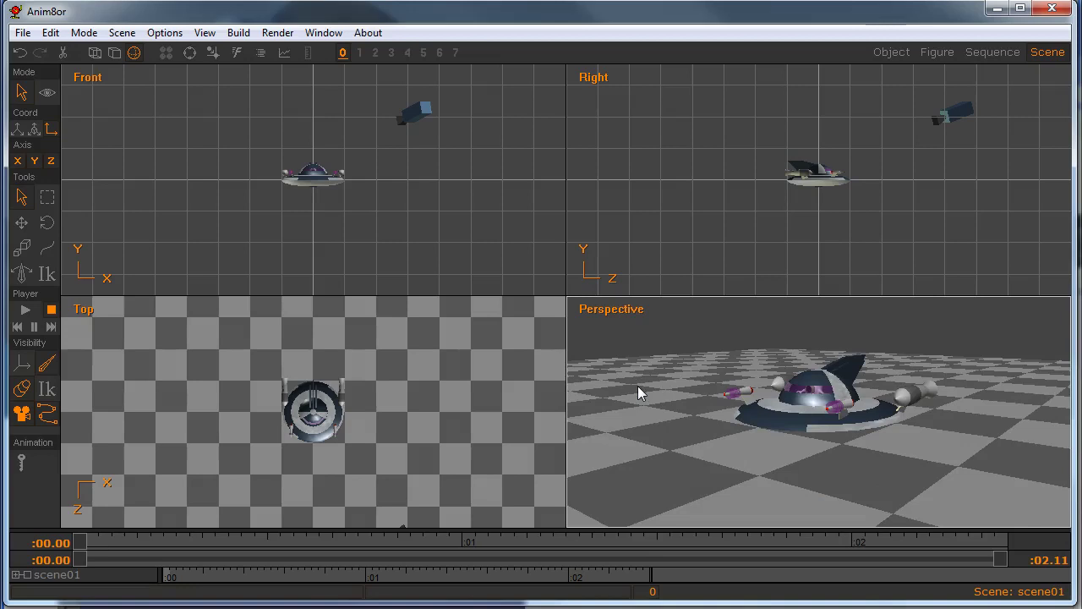
key("c")
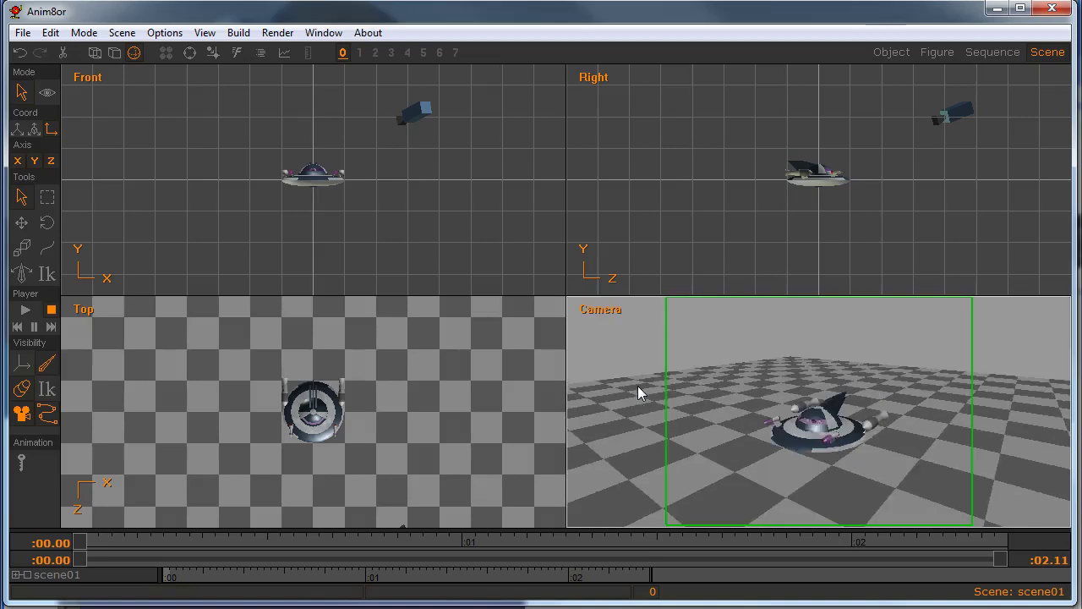
left_click(423, 114)
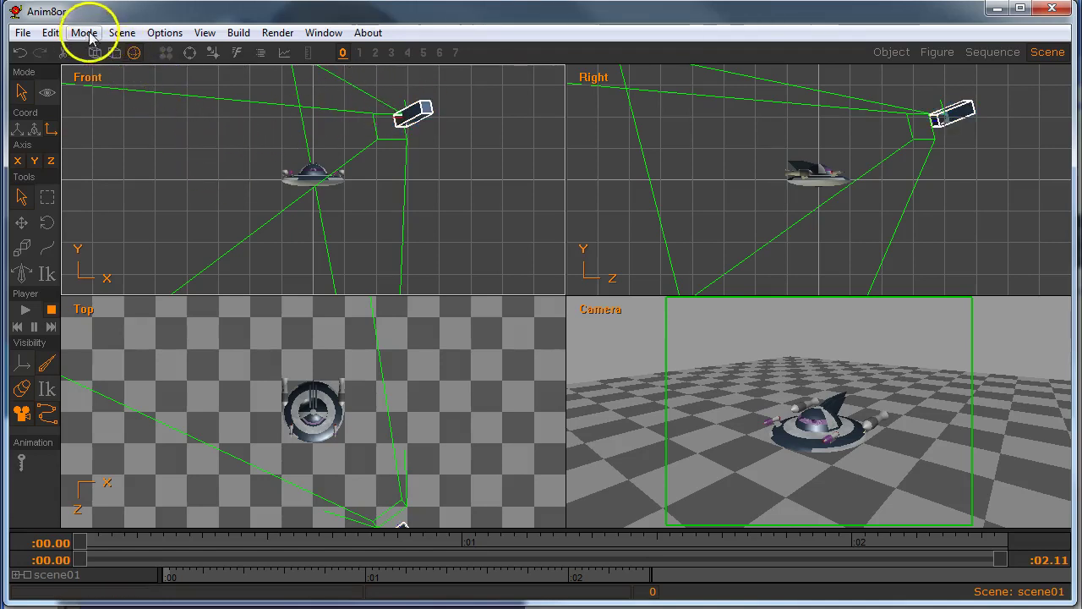
- Rename the scene to Flying and set its environment background to Image
left_click(122, 33)
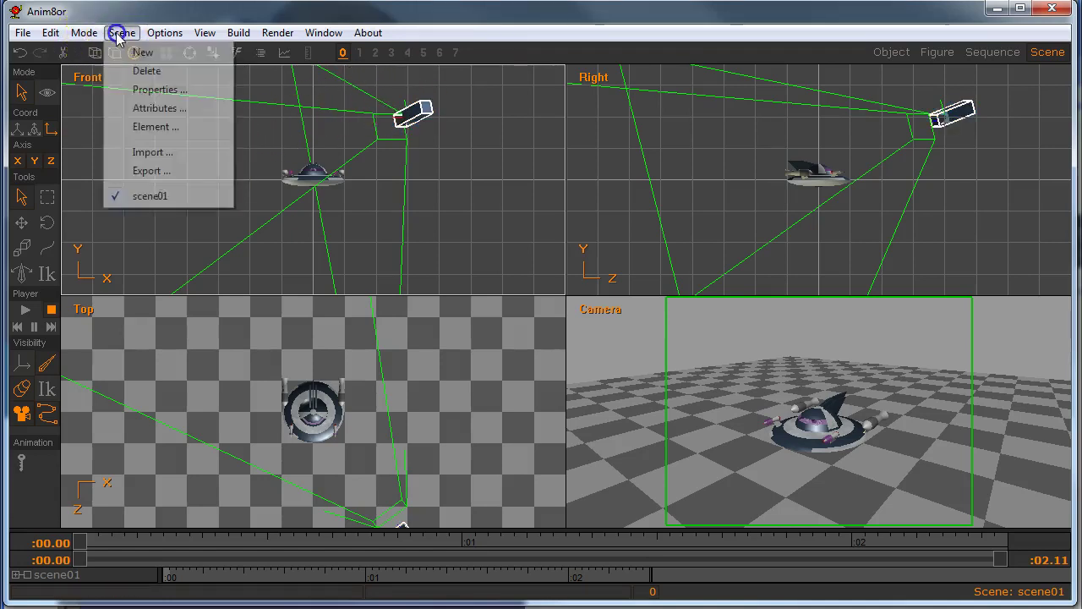
left_click(148, 90)
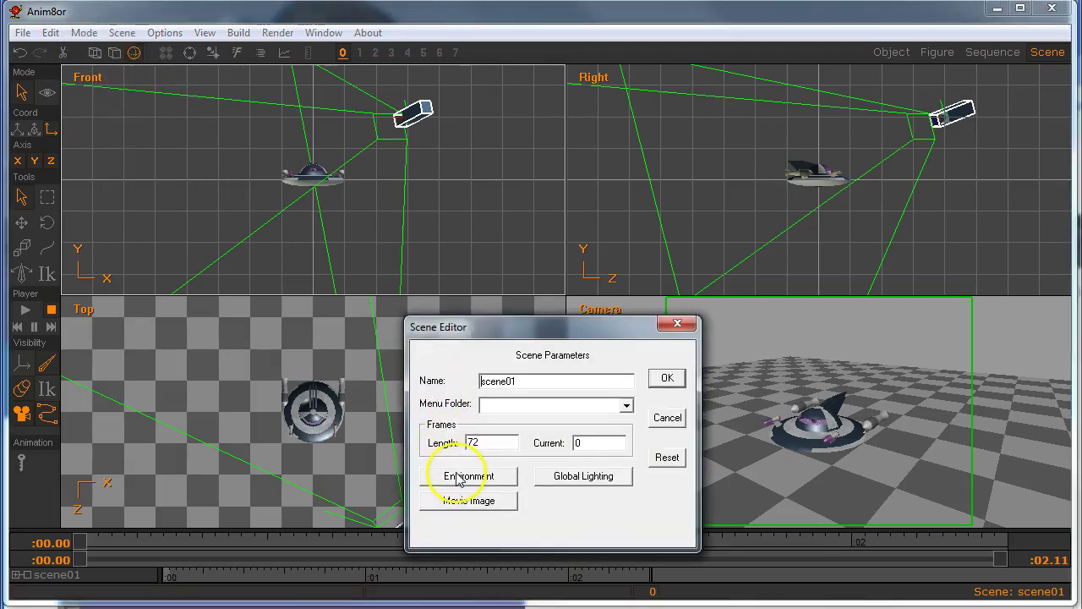
left_click_drag(526, 380, 427, 366)
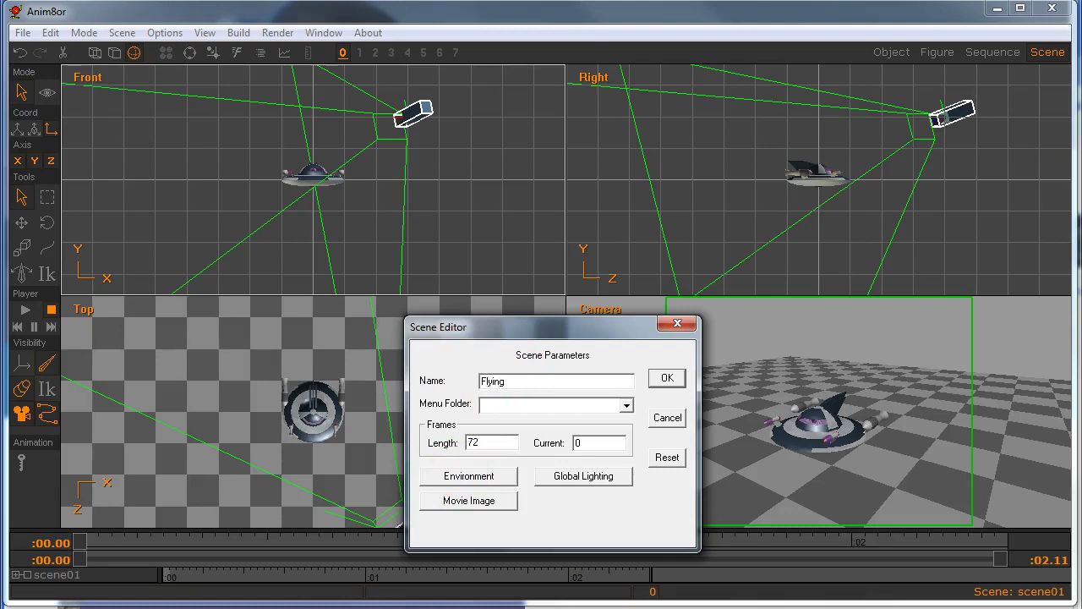
left_click(459, 477)
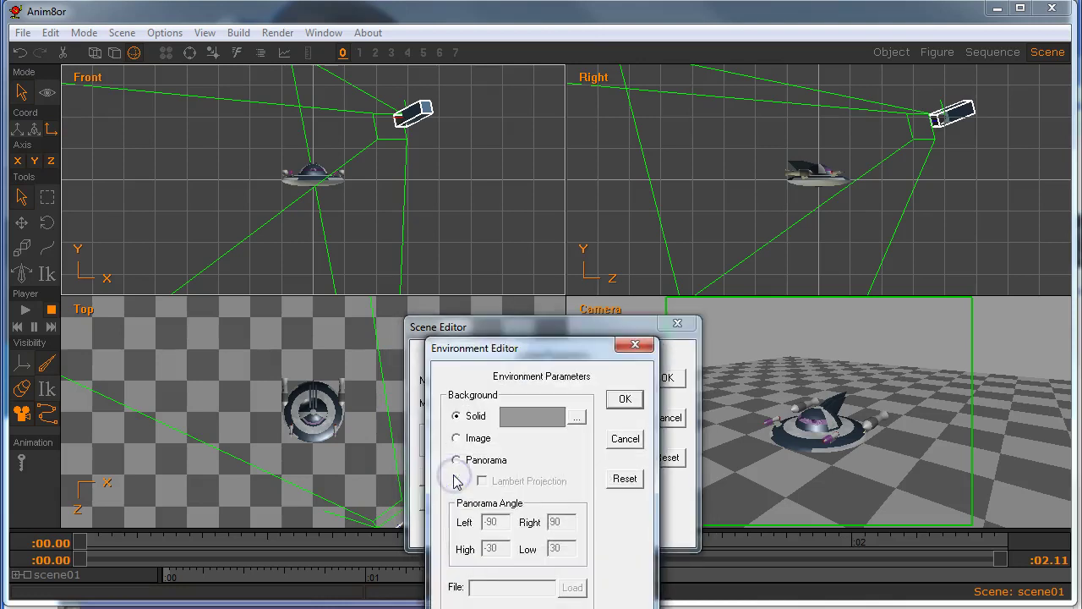
left_click_drag(538, 345, 525, 64)
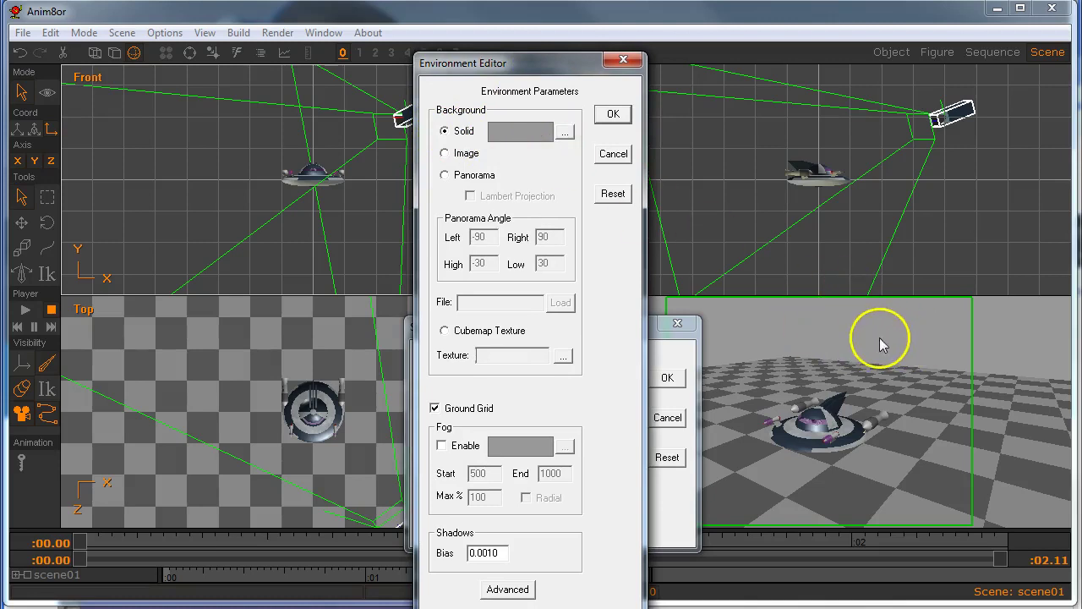
left_click(445, 154)
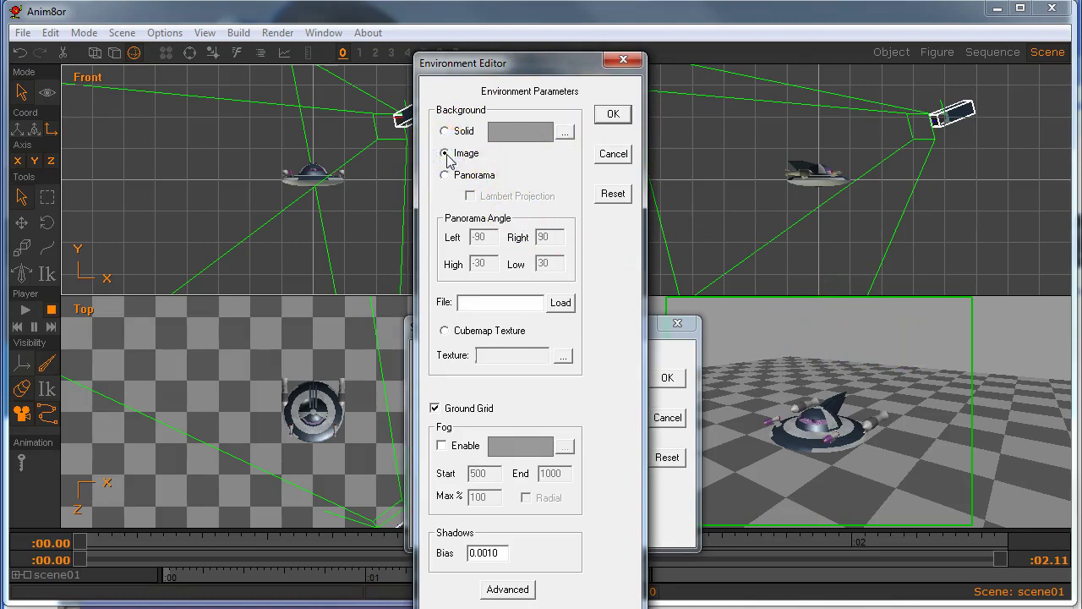
- Browse Documents to May Handouts\Assets - Images\DigiPhotos\School photos for the background
left_click(562, 306)
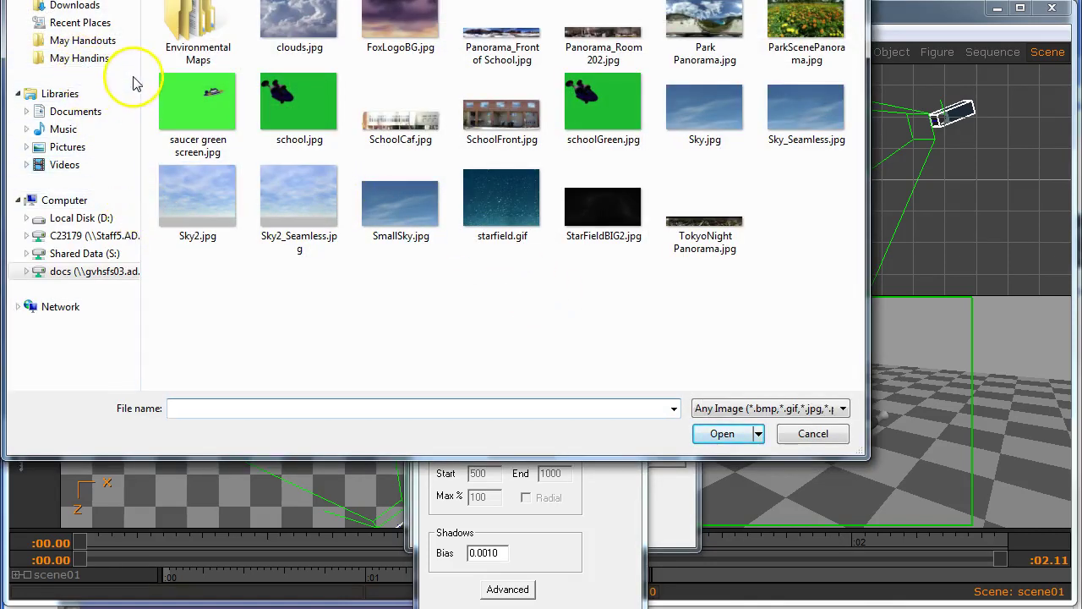
left_click(95, 111)
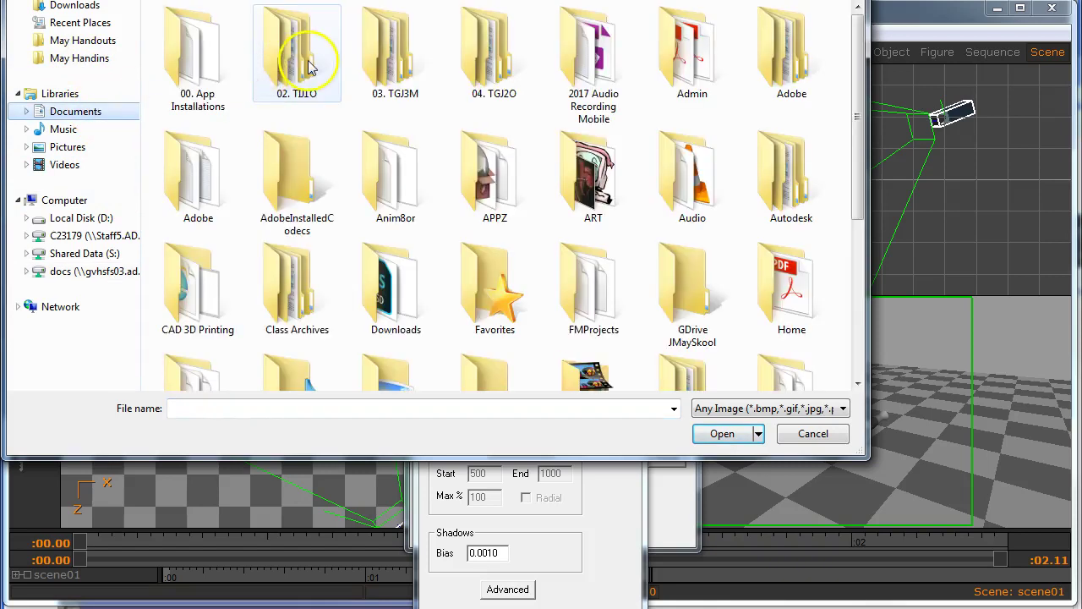
double_click(311, 67)
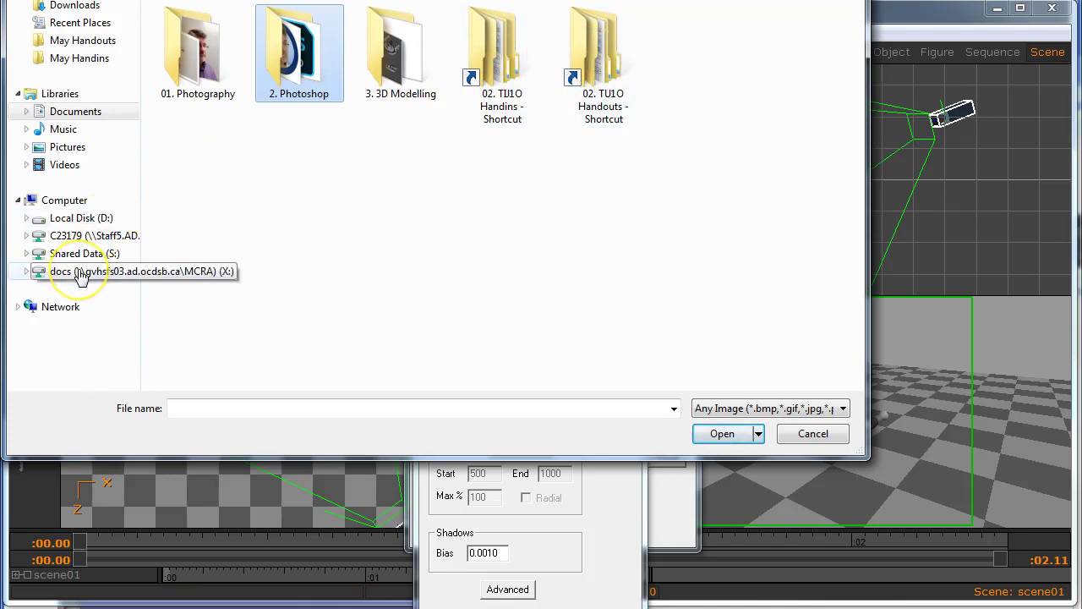
double_click(609, 47)
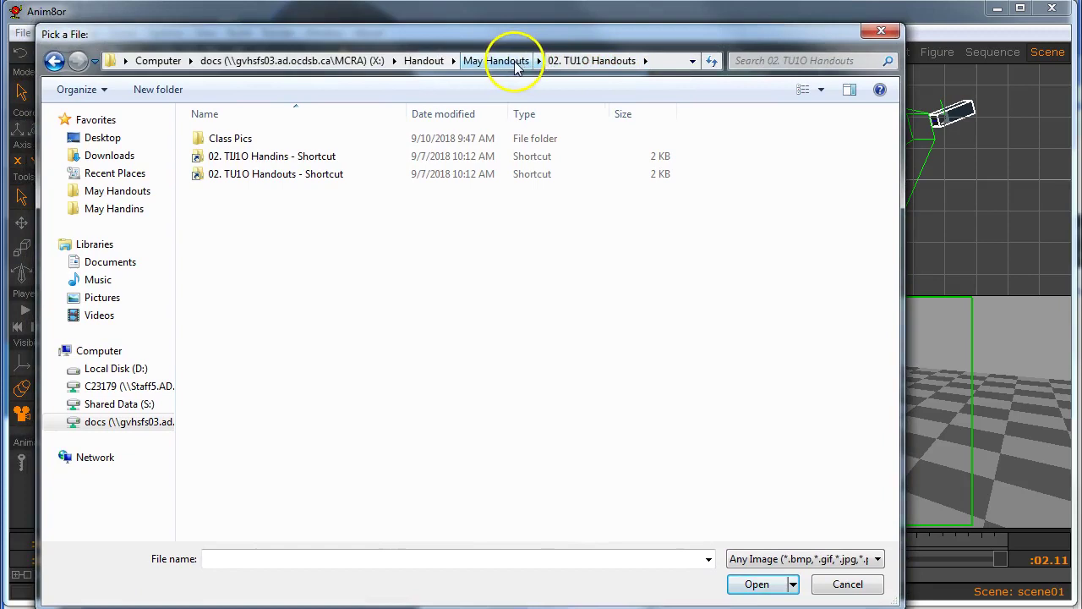
left_click(508, 63)
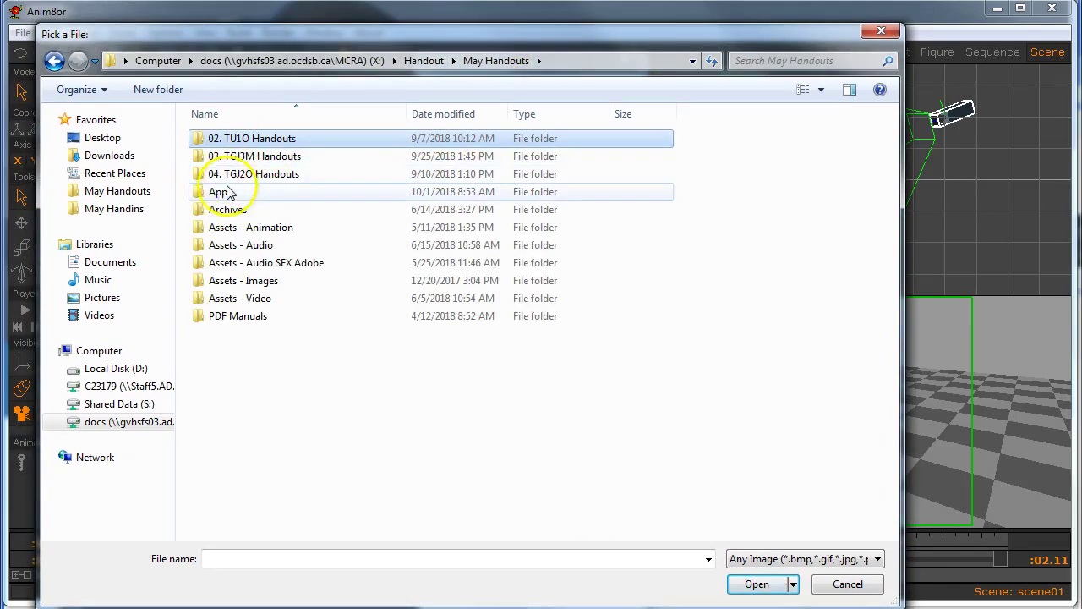
double_click(229, 283)
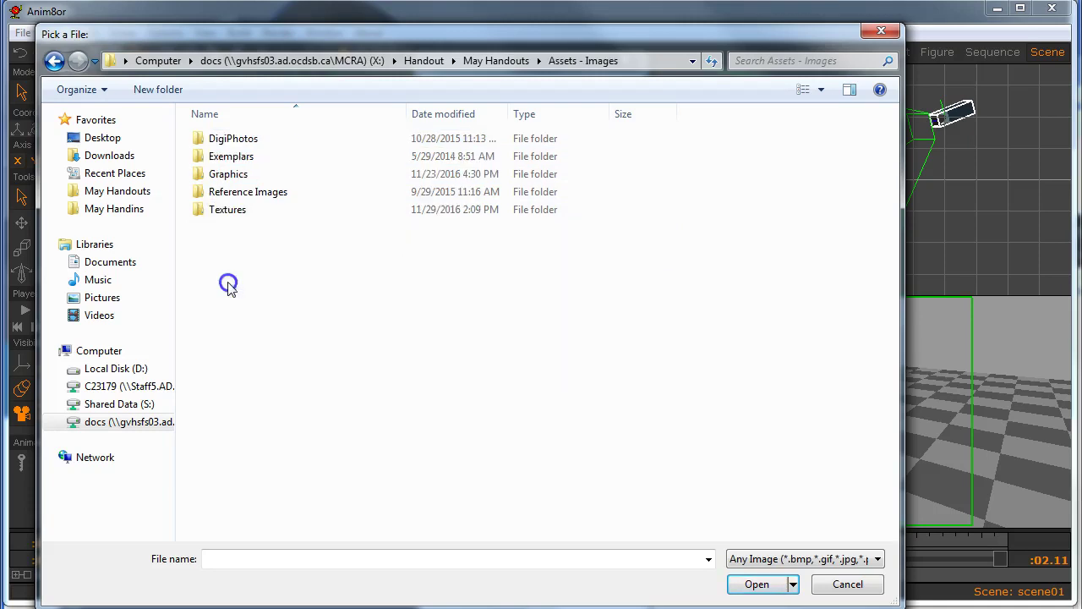
double_click(216, 139)
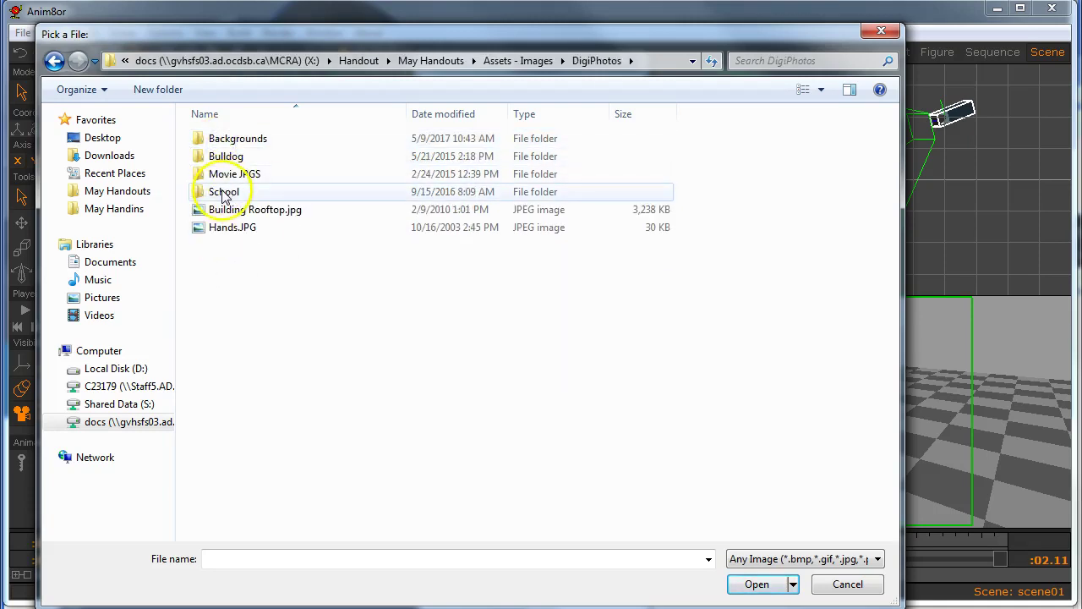
double_click(224, 193)
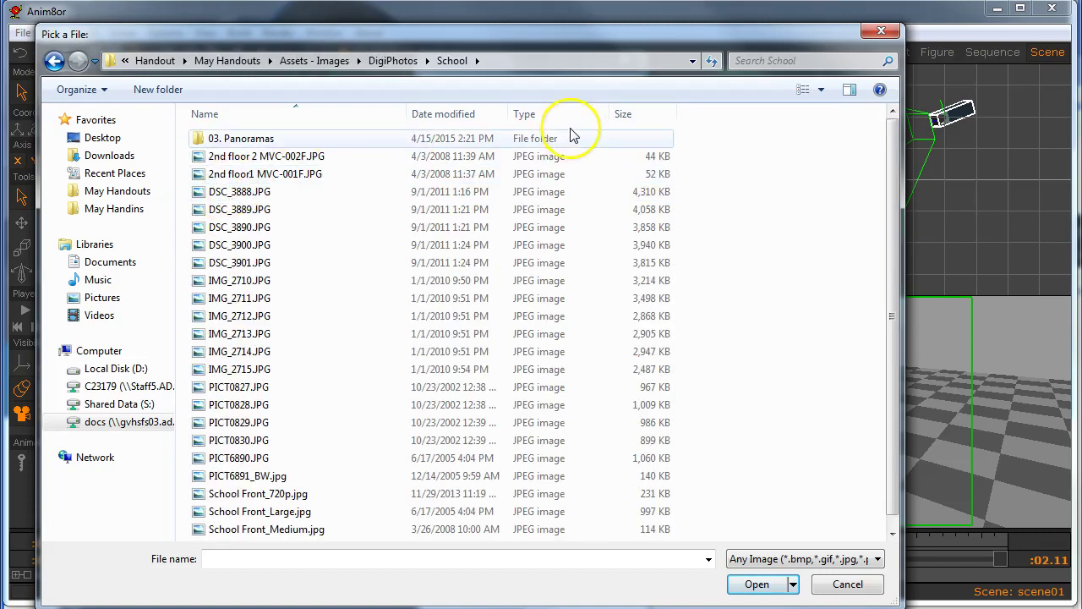
- Show the photos as thumbnails and load IMG_2712.JPG as the background image
left_click(820, 89)
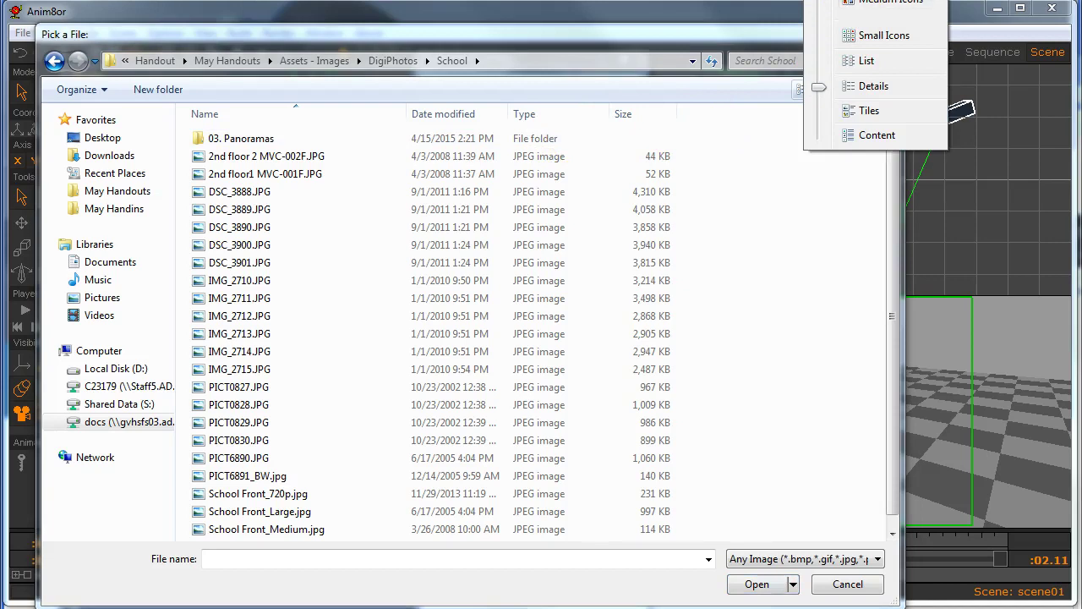
left_click(890, 2)
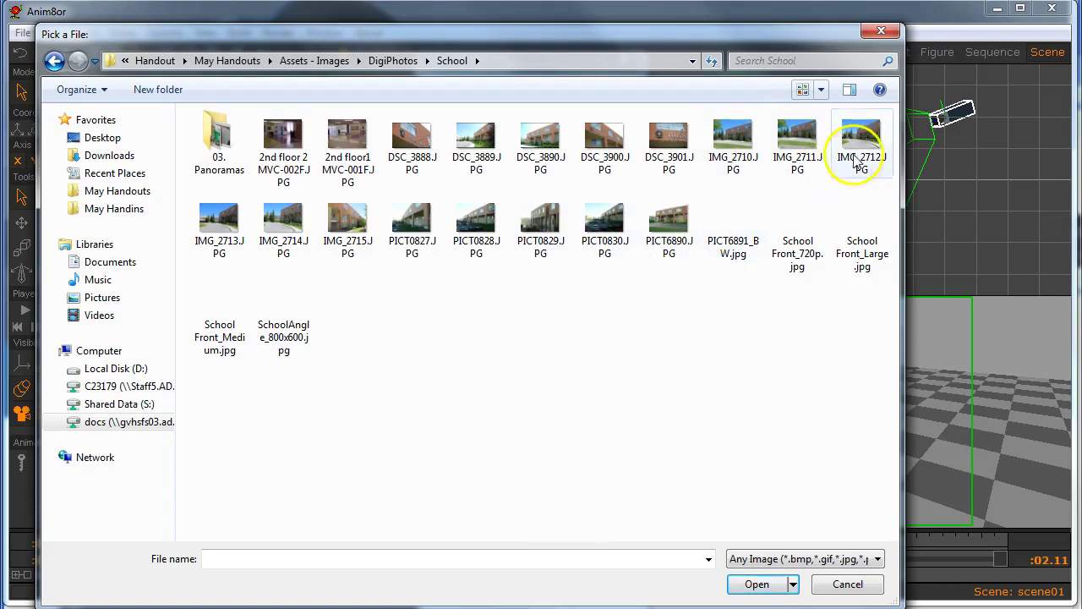
left_click(860, 152)
double_click(861, 148)
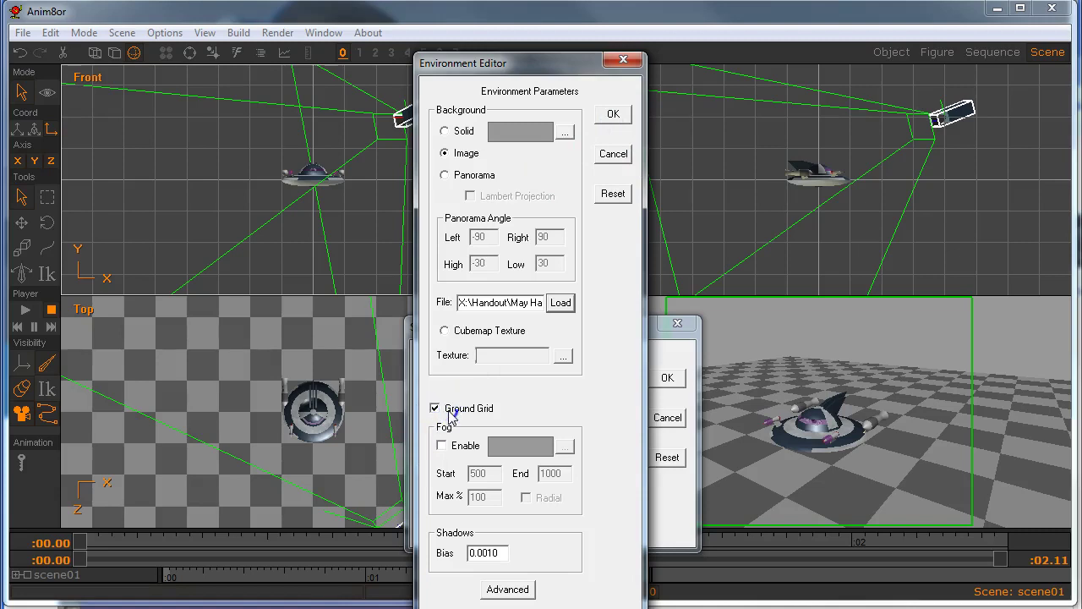
- Apply the school photo background, then turn off the Ground Grid in the environment settings
left_click(614, 116)
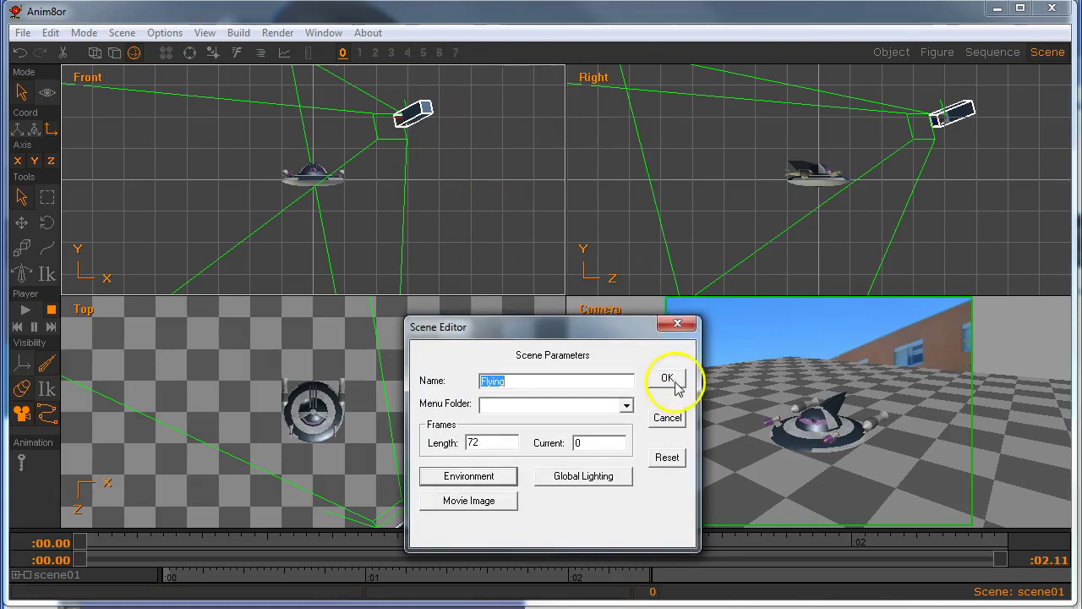
left_click(667, 377)
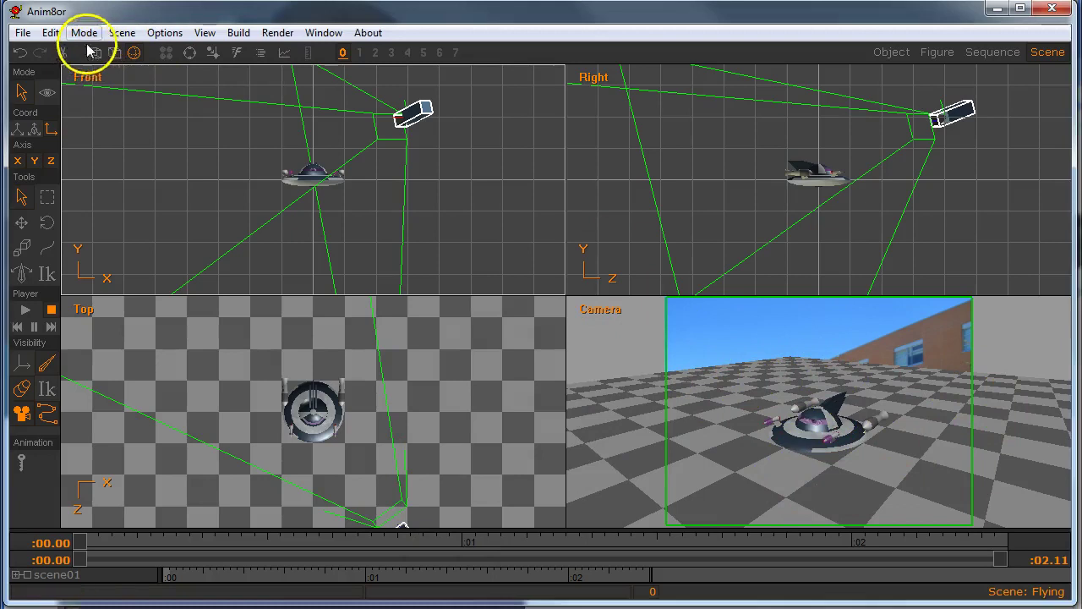
left_click(121, 32)
left_click(137, 89)
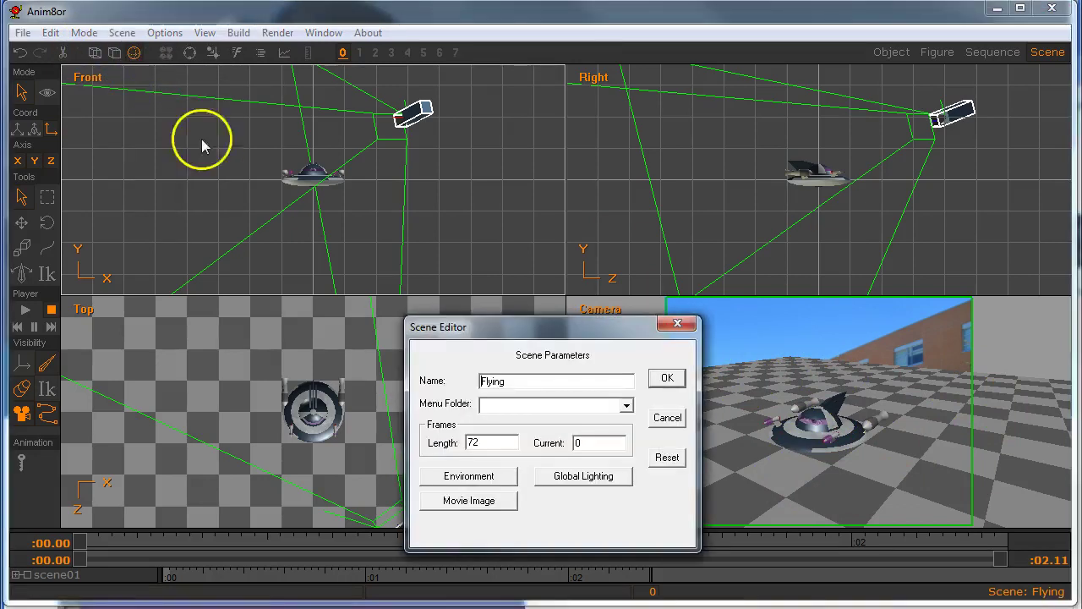
left_click(489, 476)
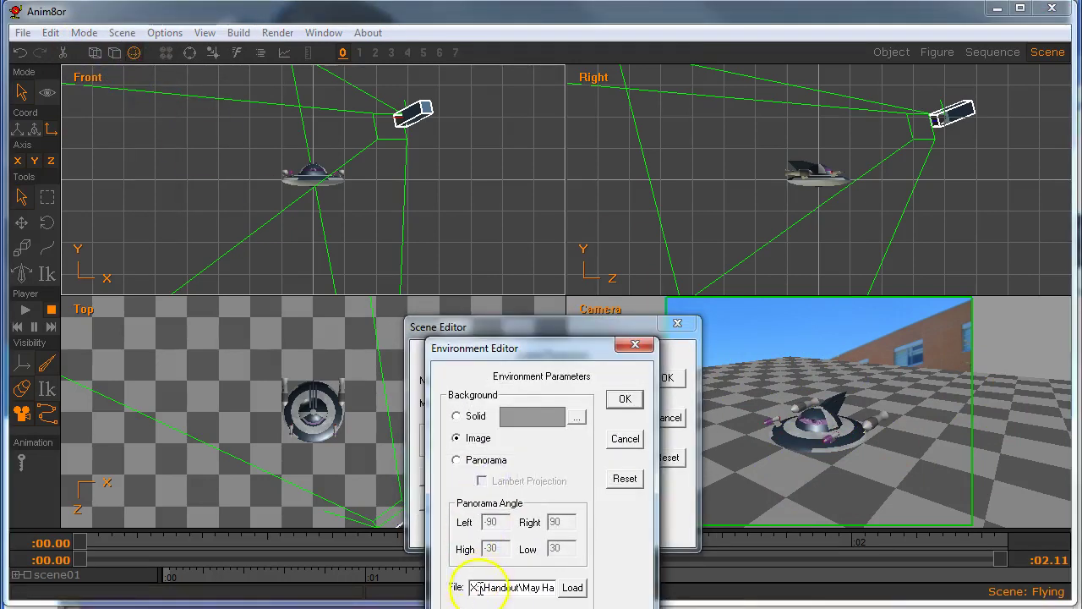
left_click_drag(544, 343, 572, 99)
left_click(474, 448)
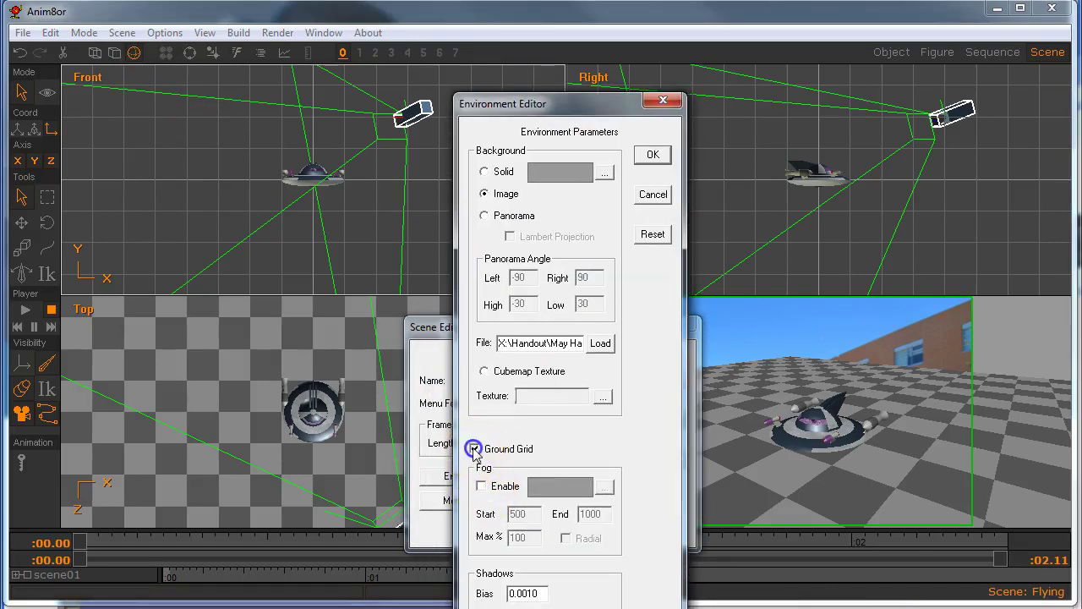
left_click(653, 153)
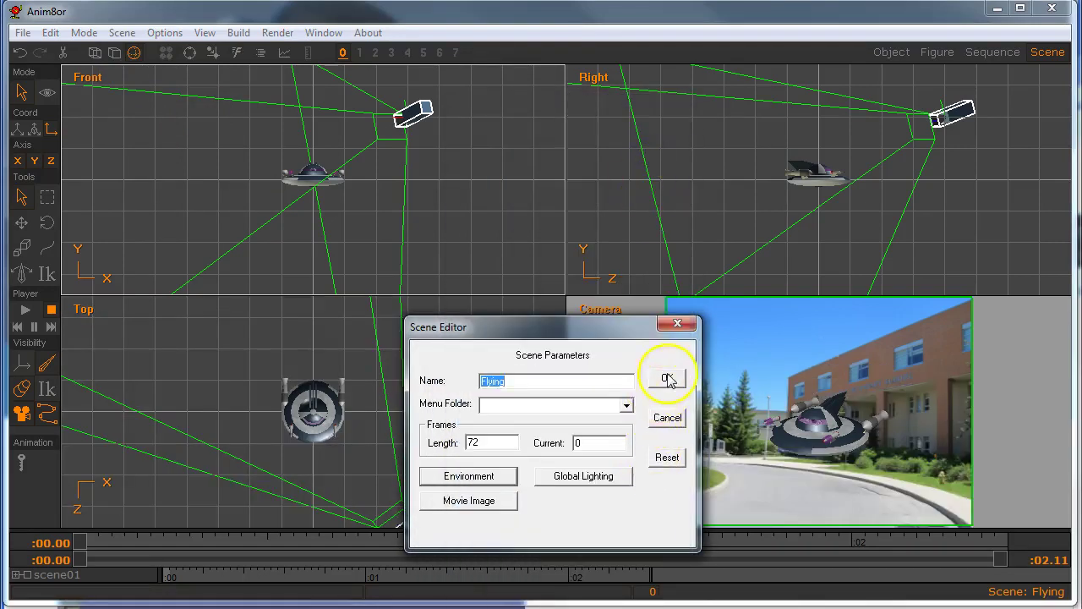
left_click(667, 377)
- Select the flying saucer and scale it up by a factor of about 2.316
left_click(634, 438)
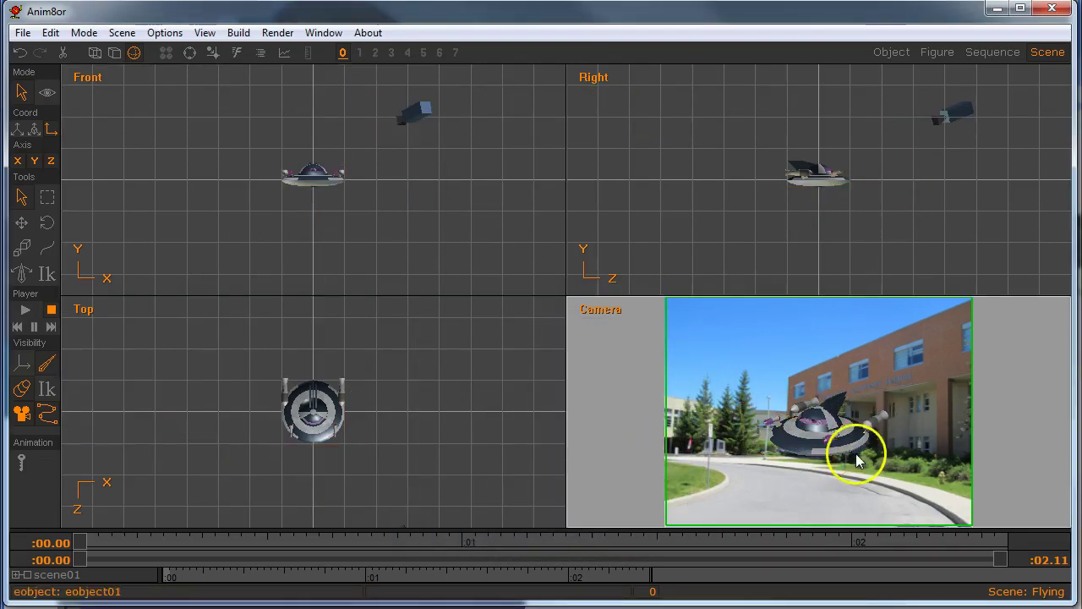
left_click(846, 455)
left_click(946, 495)
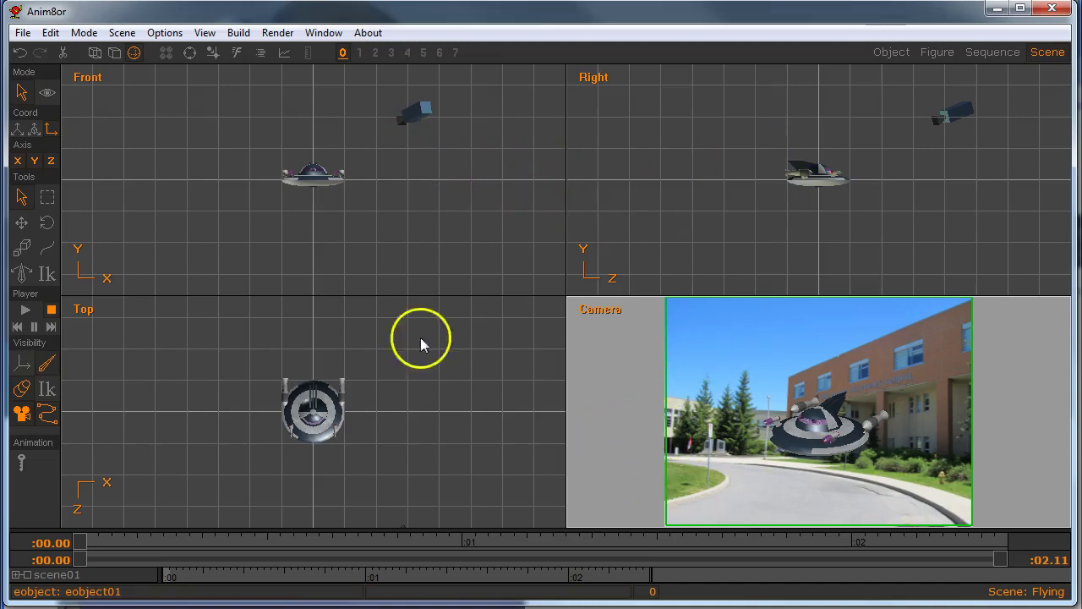
left_click(397, 428)
key("Home")
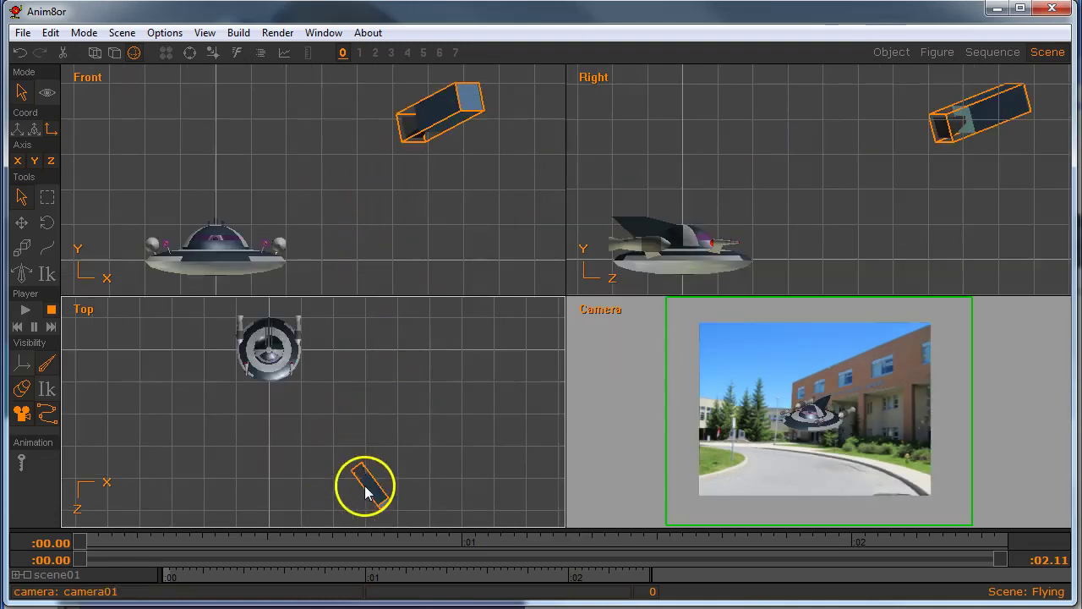
left_click(278, 360)
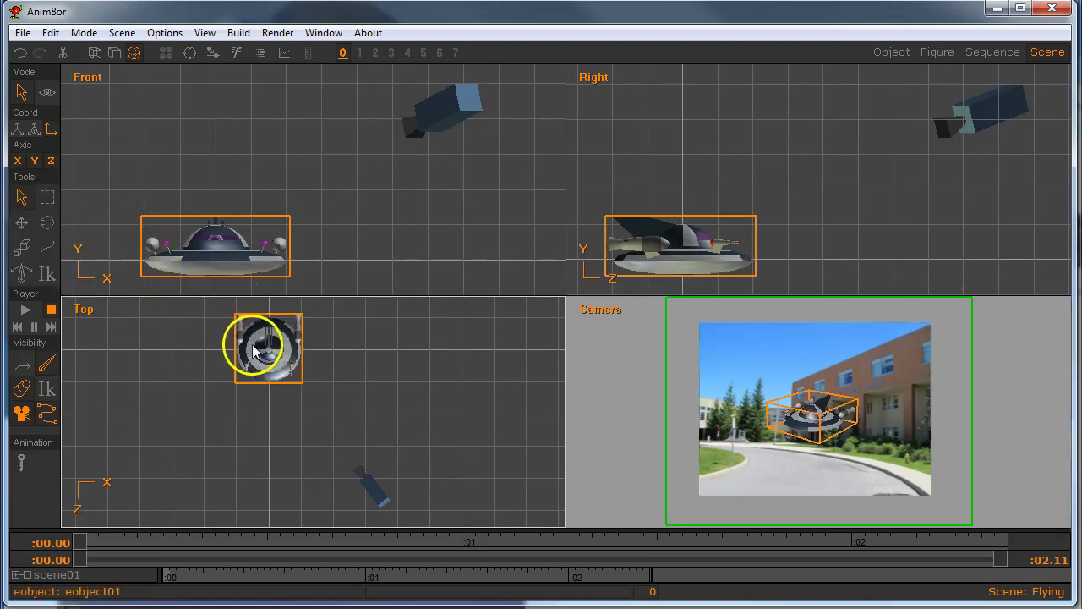
left_click(50, 225)
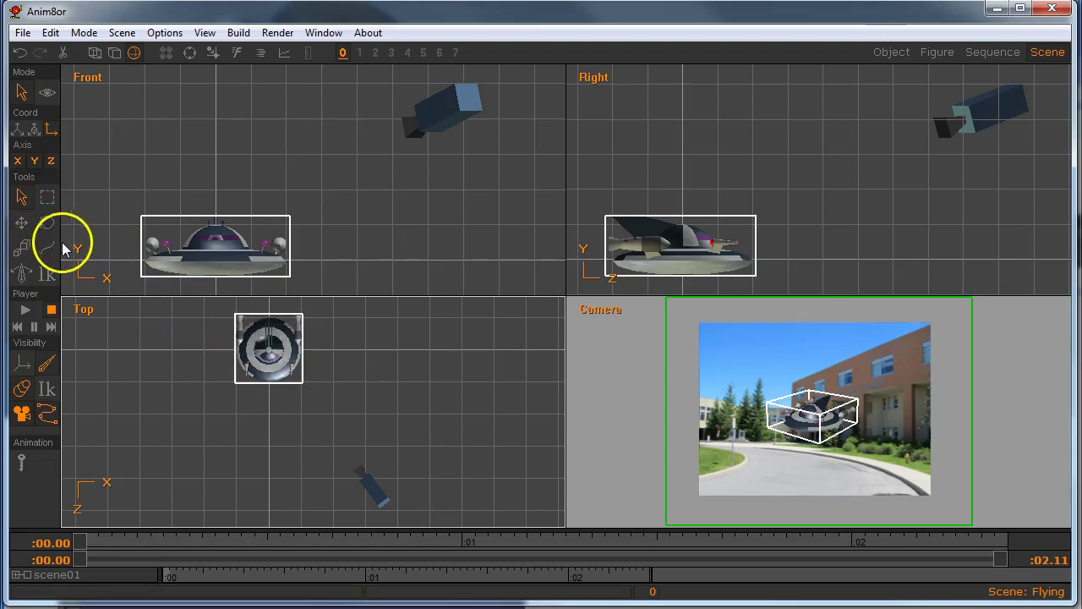
left_click(25, 251)
left_click_drag(290, 406, 355, 391)
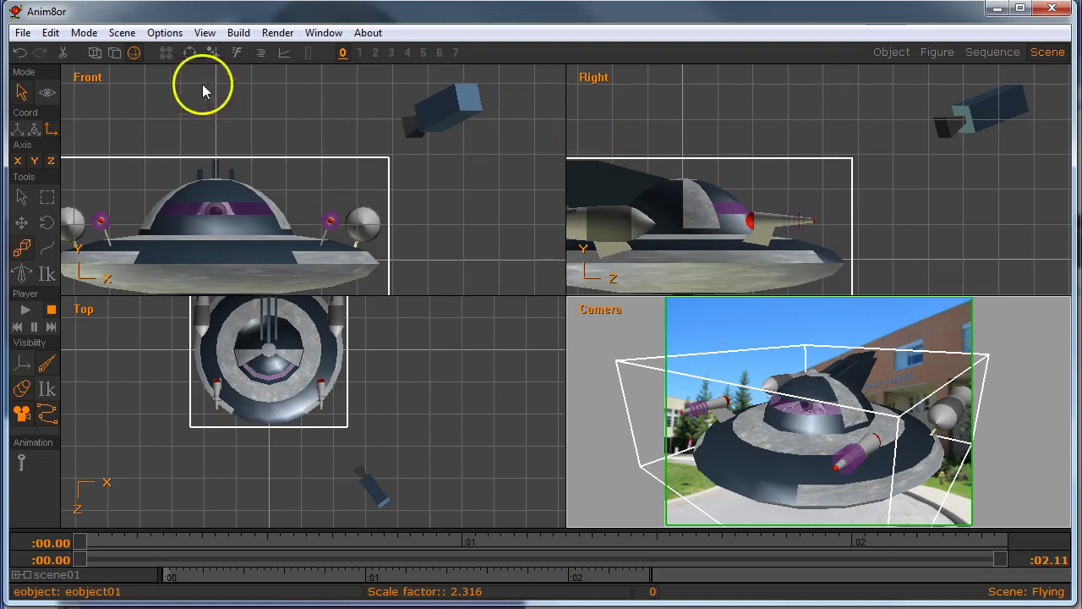
- Set the Flying scene's movie image to 16:9 HDTV at 1280x720
left_click(122, 33)
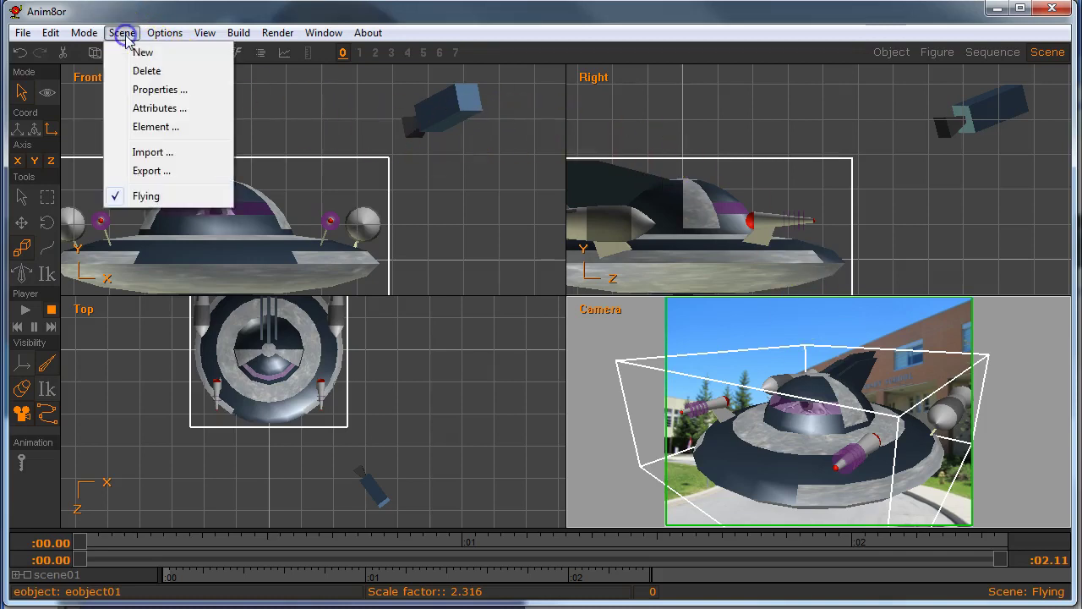
left_click(154, 89)
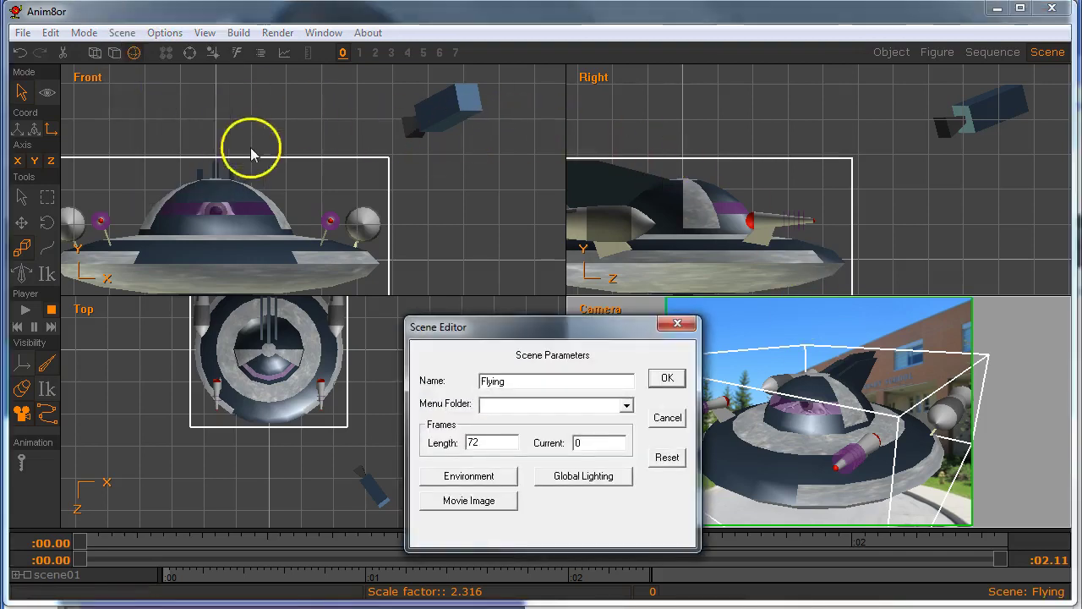
left_click(474, 500)
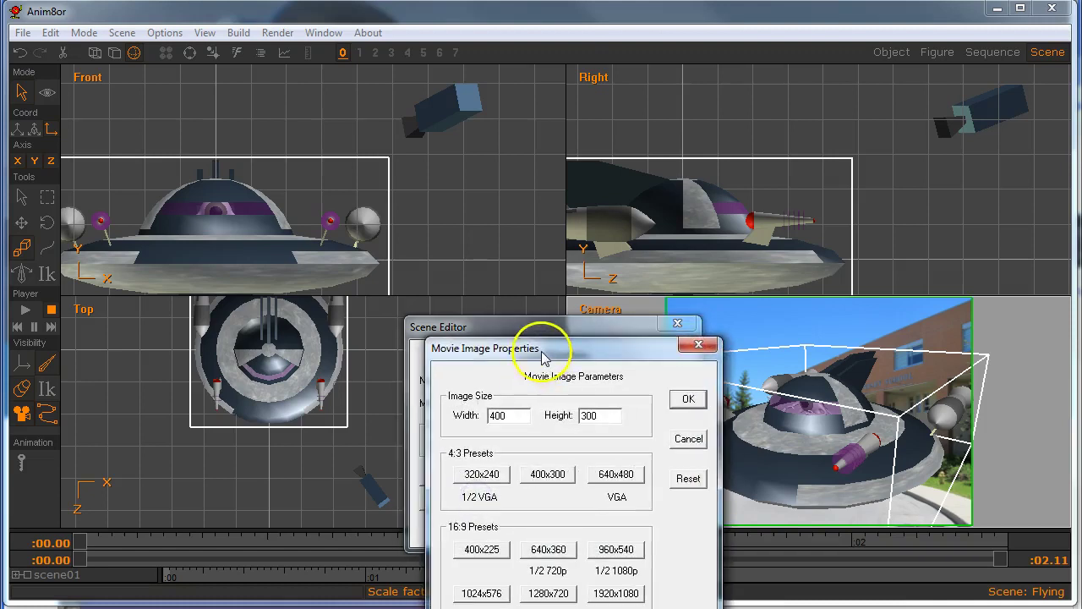
left_click_drag(519, 287, 535, 37)
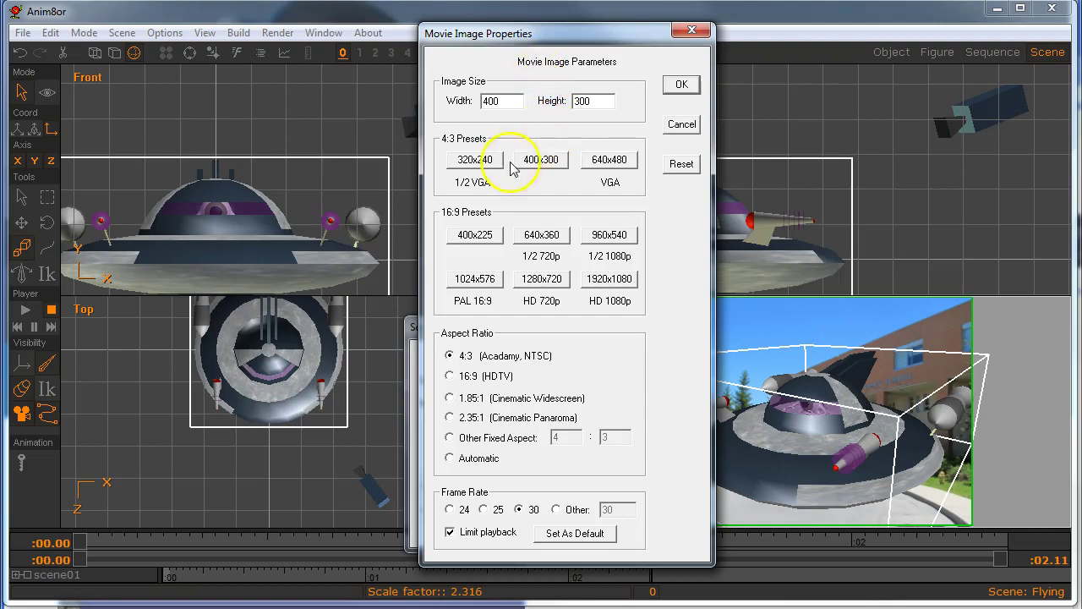
left_click(450, 377)
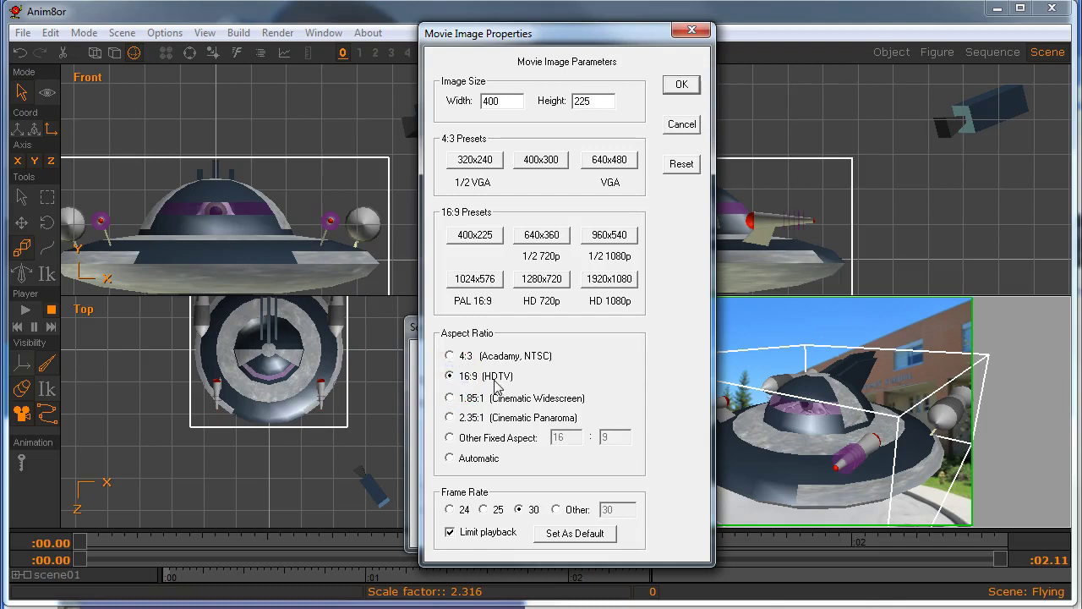
left_click(549, 284)
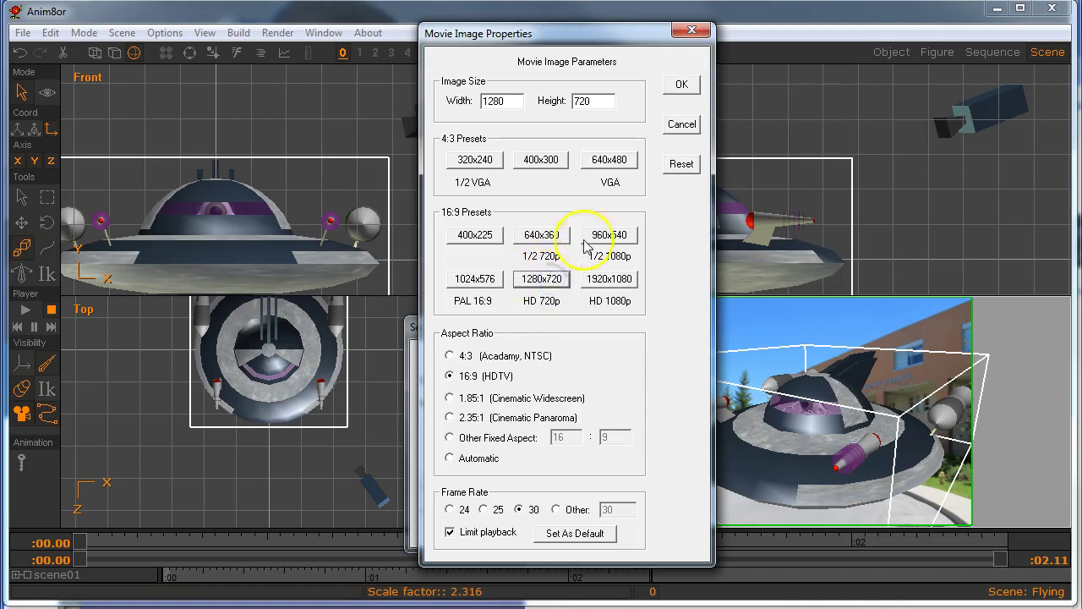
left_click(689, 88)
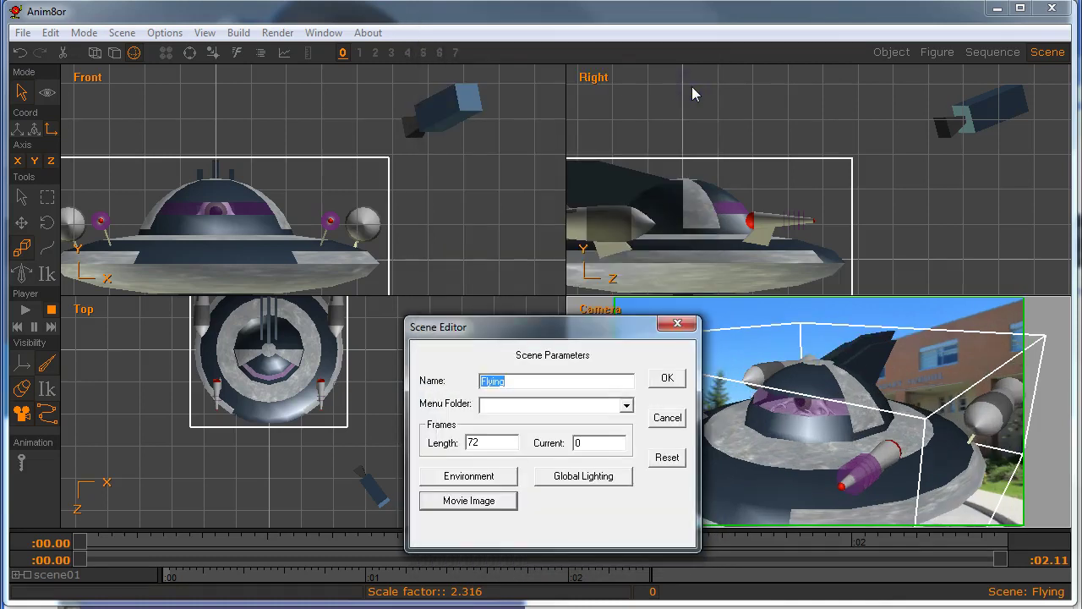
left_click(664, 378)
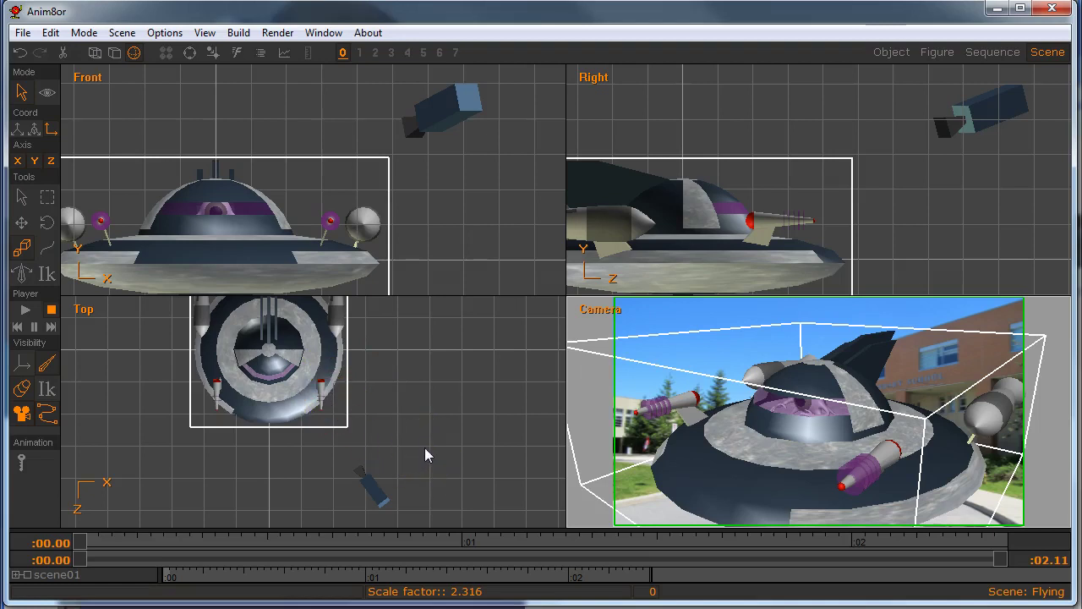
- Select the camera, shift it left in the Top view and turn it toward the saucer
key("a")
left_click(375, 494)
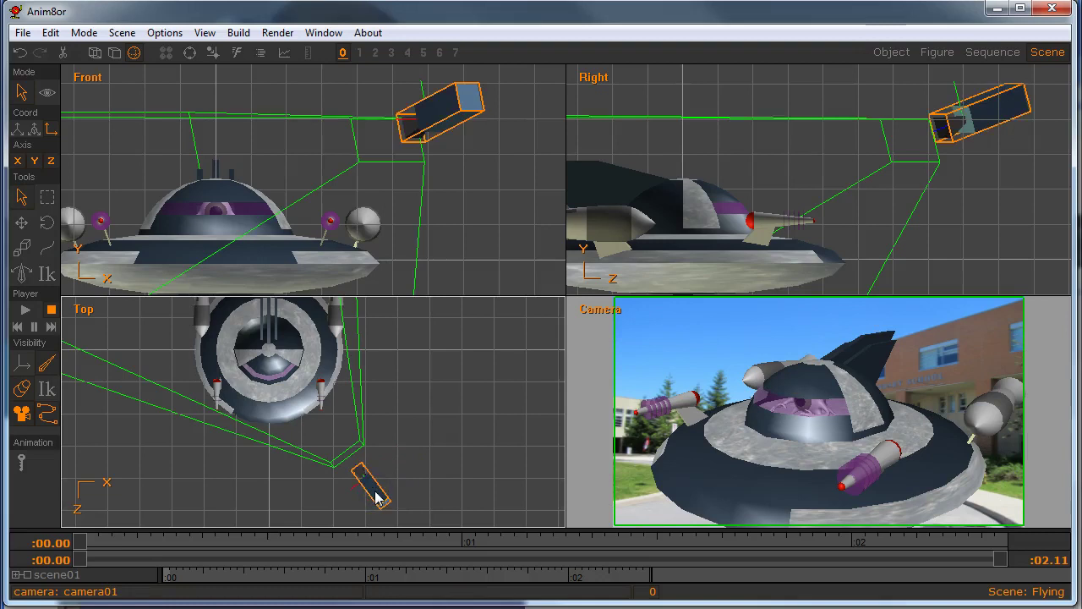
left_click(375, 494)
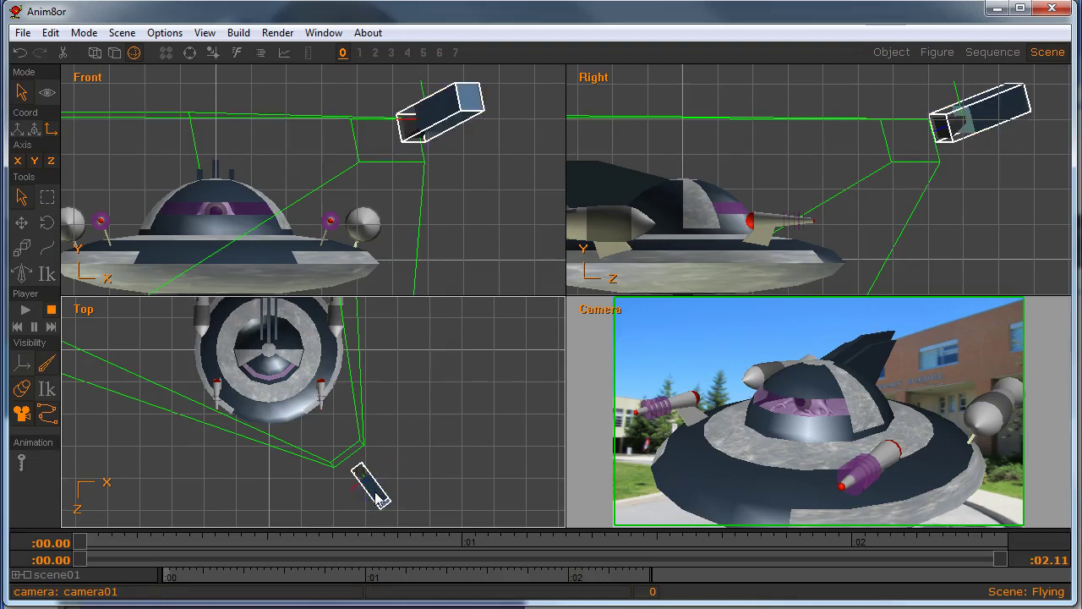
key("m")
left_click_drag(377, 499, 280, 510)
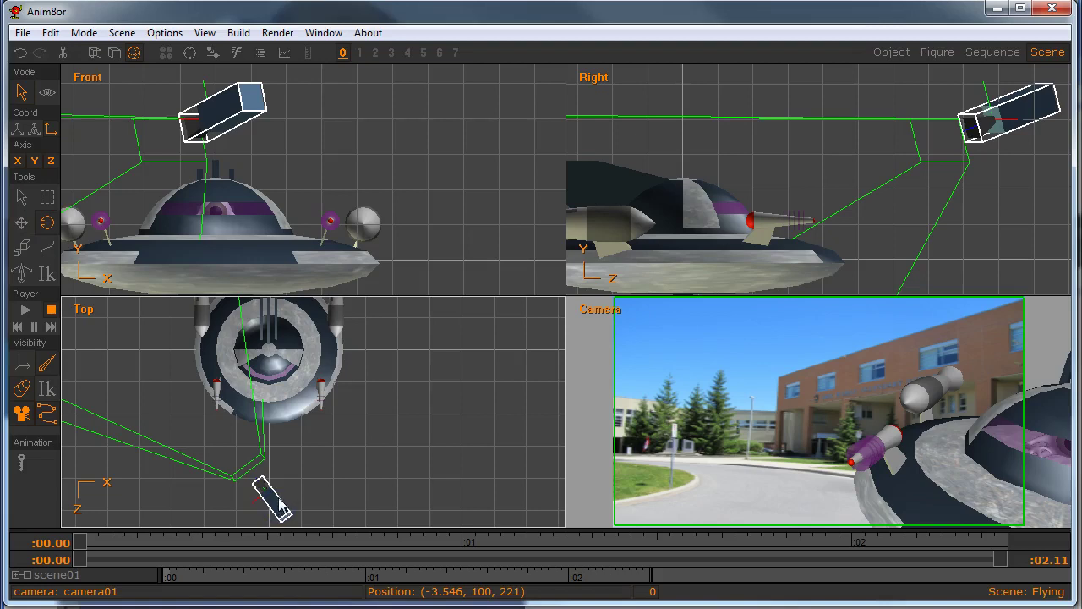
left_click_drag(271, 503, 321, 505)
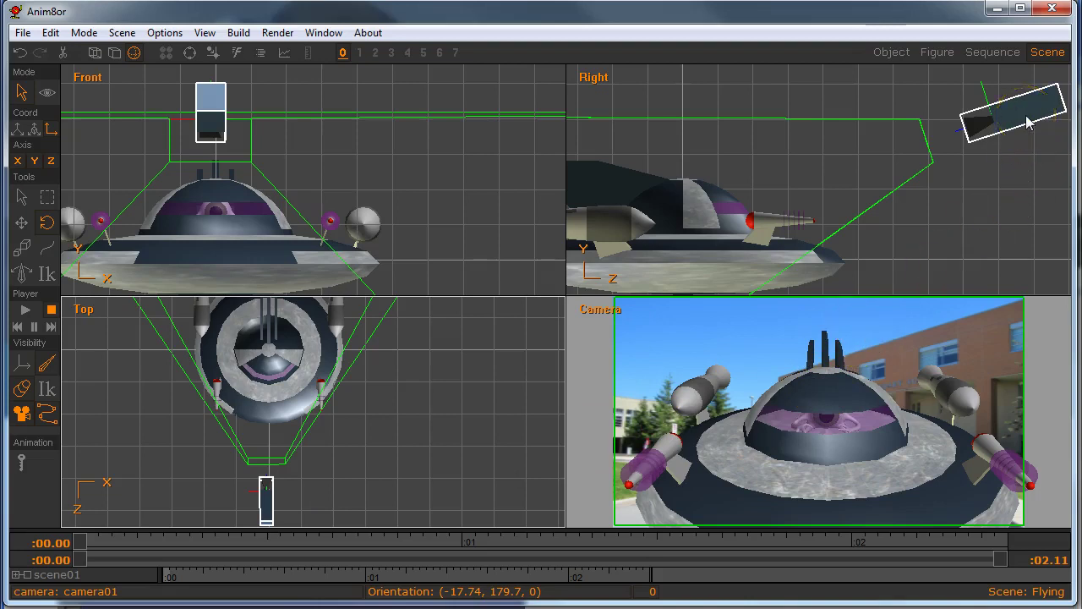
- Lower and level the camera, then recentre it on the saucer at (1.703, 48.8, 292.7)
left_click_drag(1030, 117, 1039, 188)
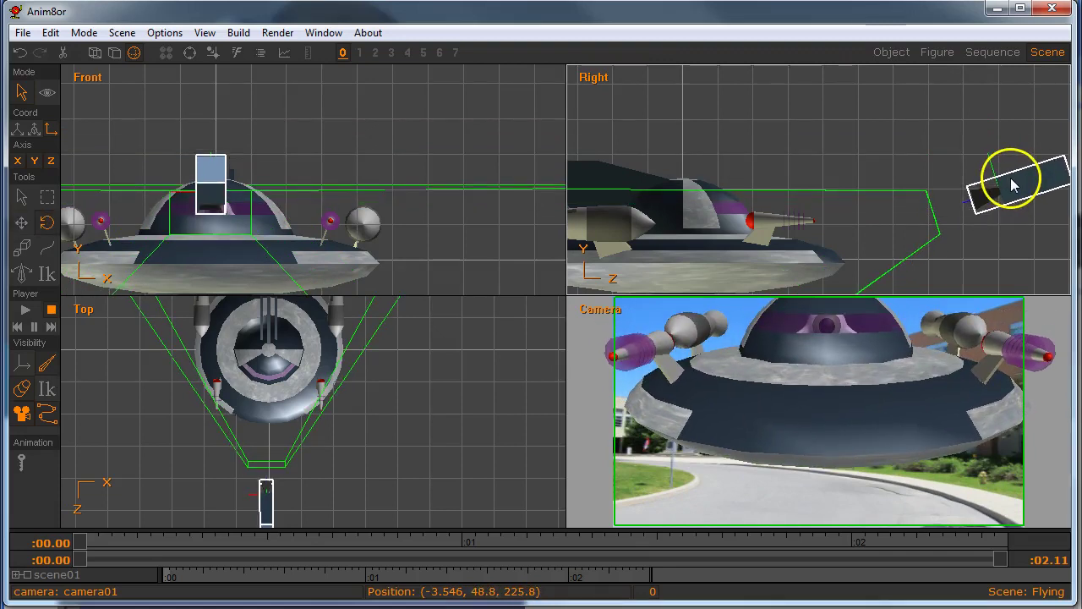
right_click(1015, 185)
right_click_drag(1015, 185, 1027, 186)
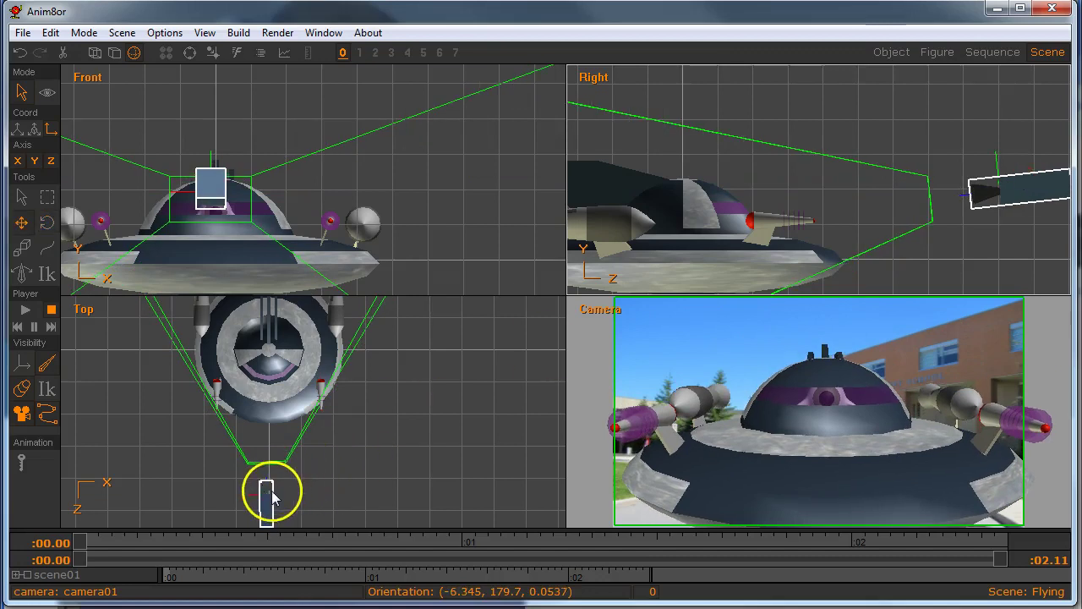
left_click_drag(271, 499, 264, 534)
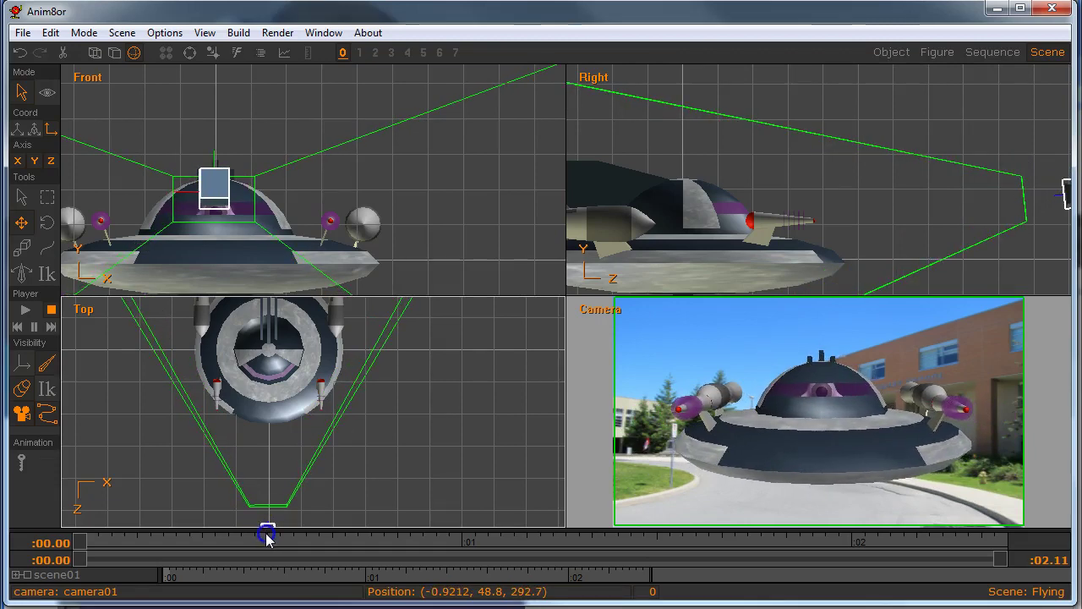
key("ctrl+z")
left_click(338, 467)
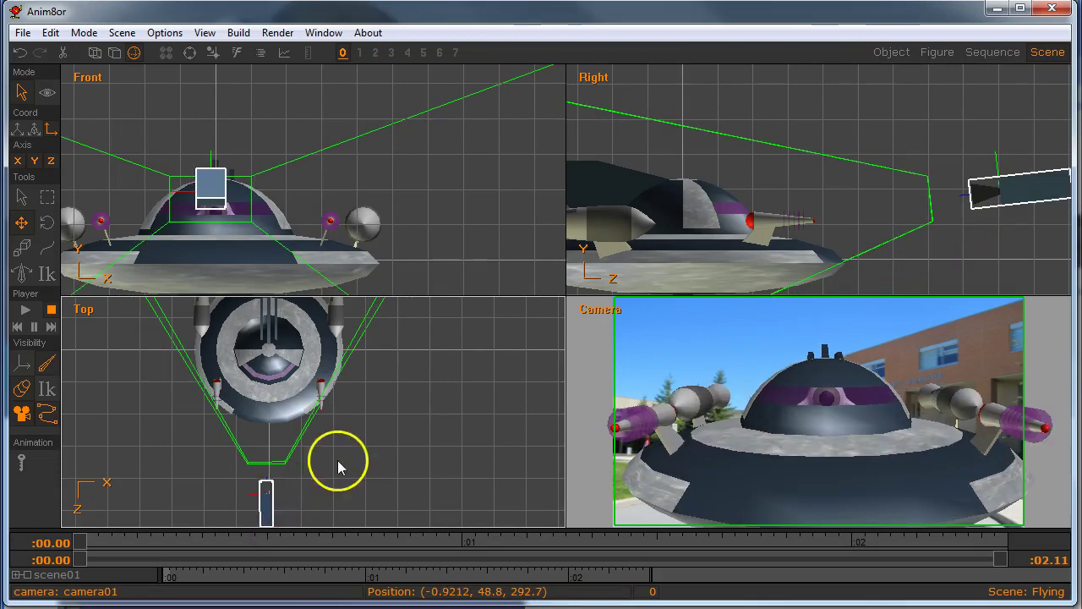
left_click_drag(270, 495, 267, 541)
key("ctrl+z")
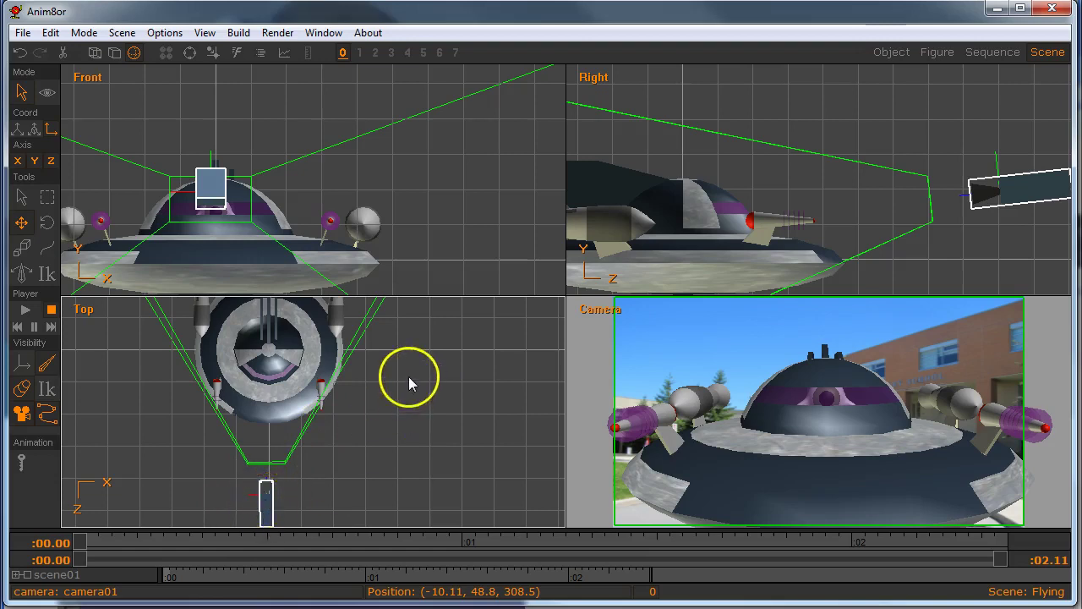
mouse_move(408, 376)
left_mouse_down()
mouse_move(406, 413)
mouse_move(420, 386)
left_mouse_up()
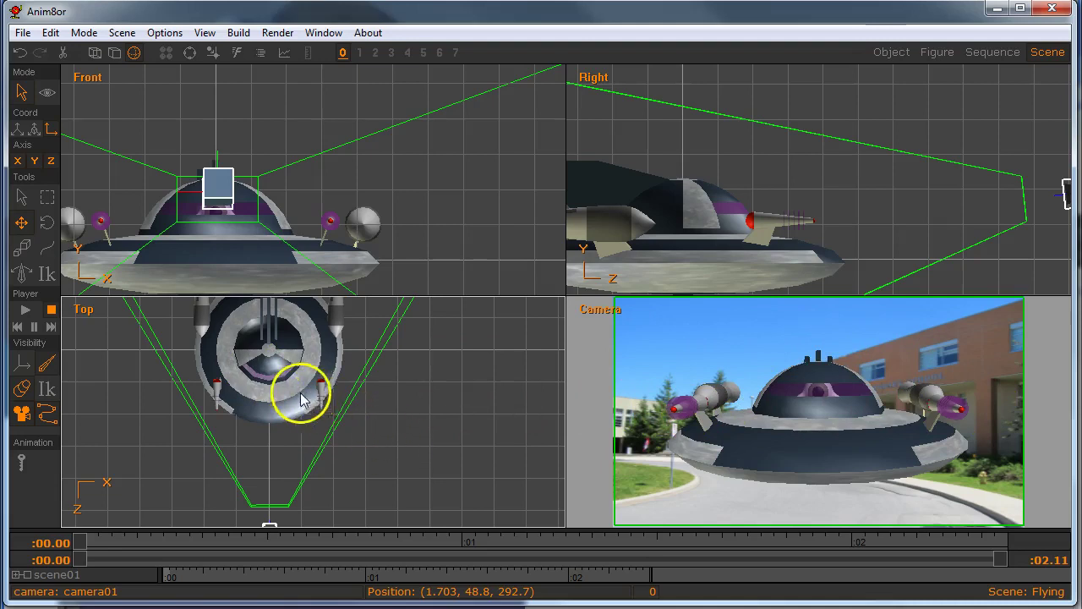
- Select the flying saucer, turn it around its vertical axis, and tilt it sideways
key("a")
left_click(277, 374)
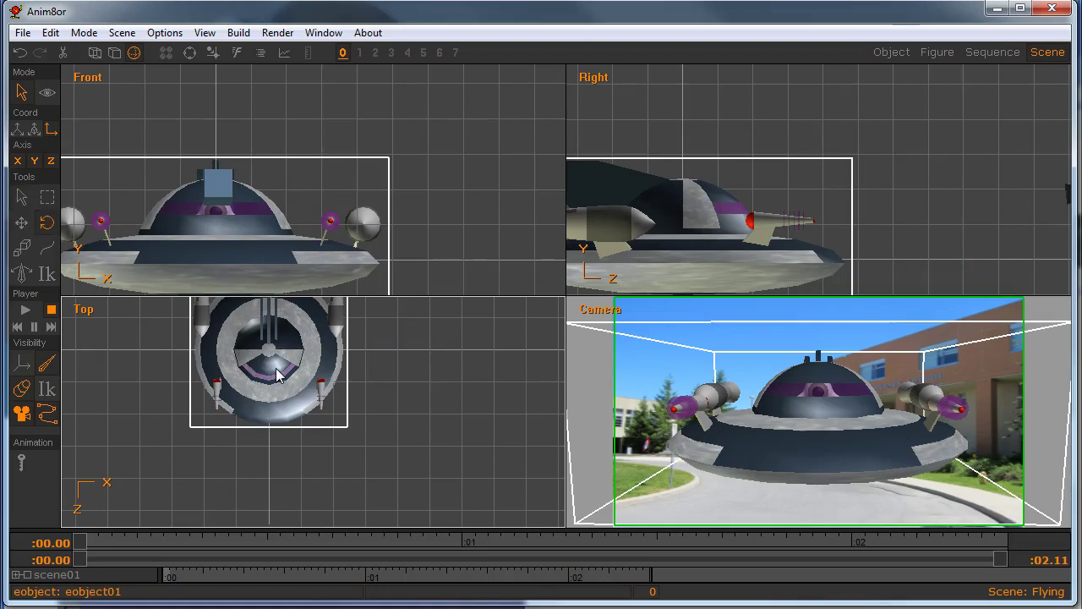
left_click_drag(276, 373, 250, 372)
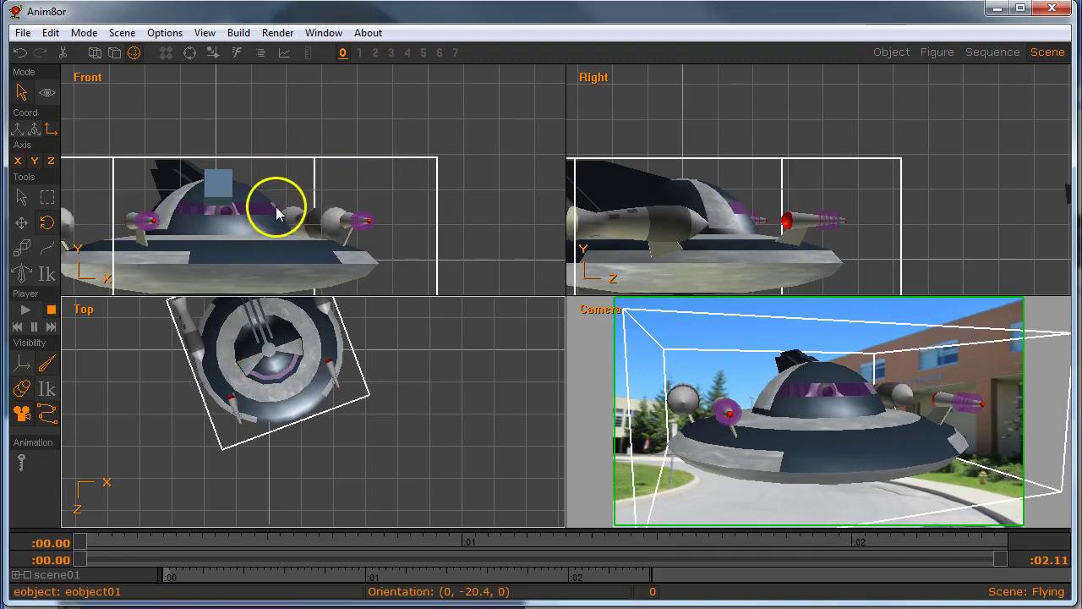
left_click_drag(276, 213, 262, 208)
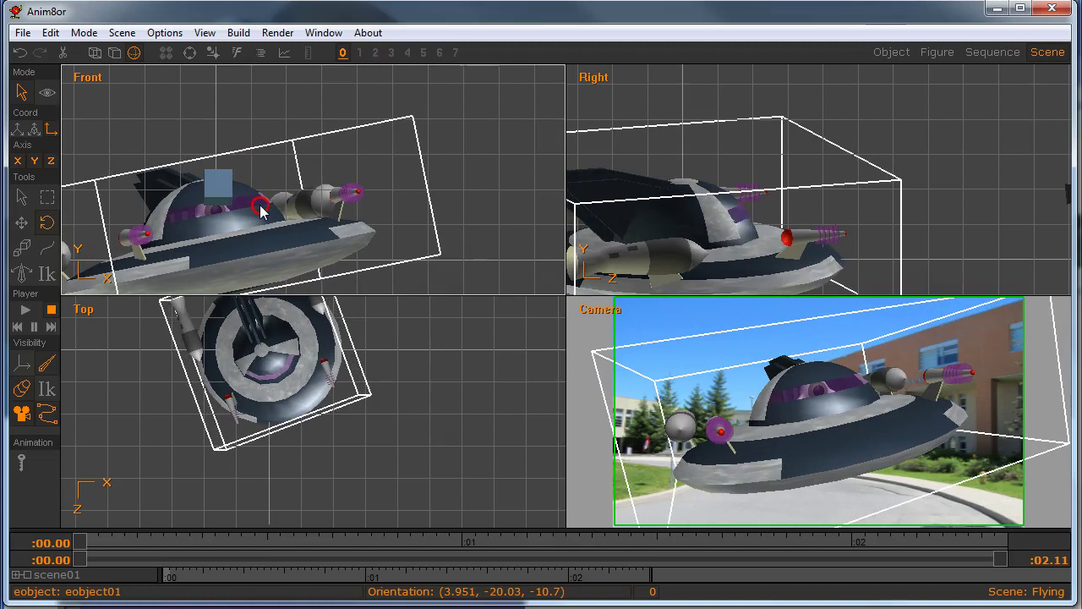
- Move the saucer back to about (-2.625, 0, 39.37) so it fills the camera frame
key("m")
mouse_move(292, 400)
left_mouse_down()
mouse_move(297, 381)
mouse_move(299, 394)
mouse_move(281, 405)
left_mouse_up()
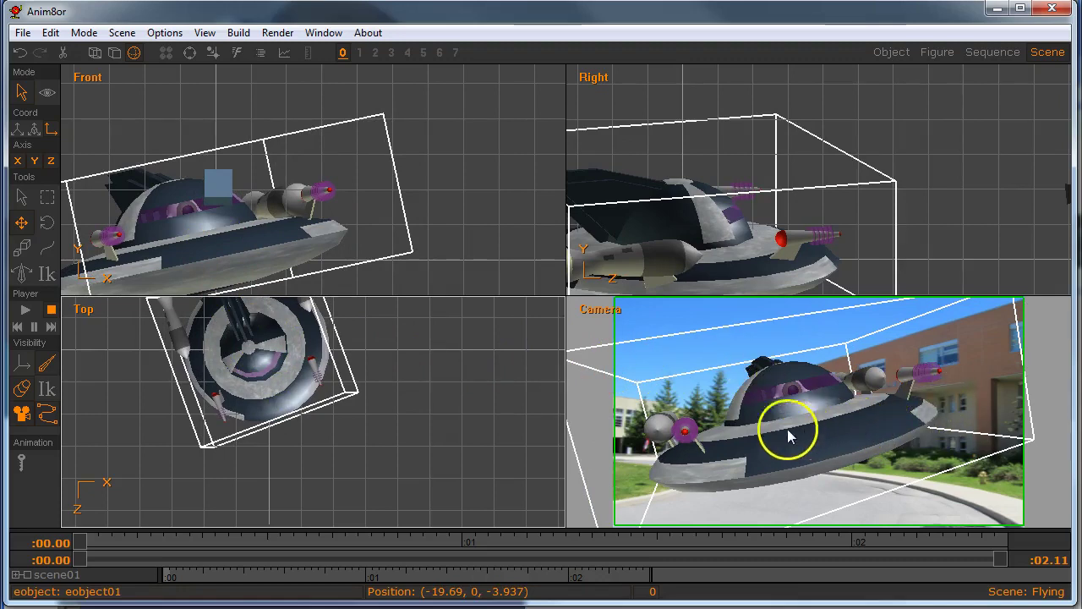
mouse_move(264, 336)
left_mouse_down()
mouse_move(280, 486)
mouse_move(272, 352)
left_mouse_up()
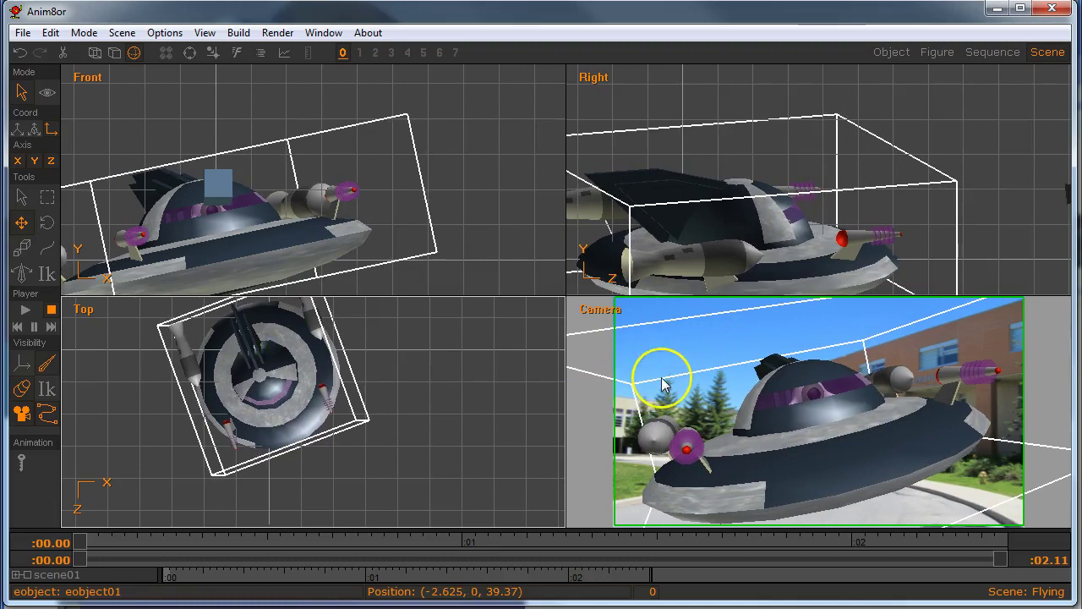